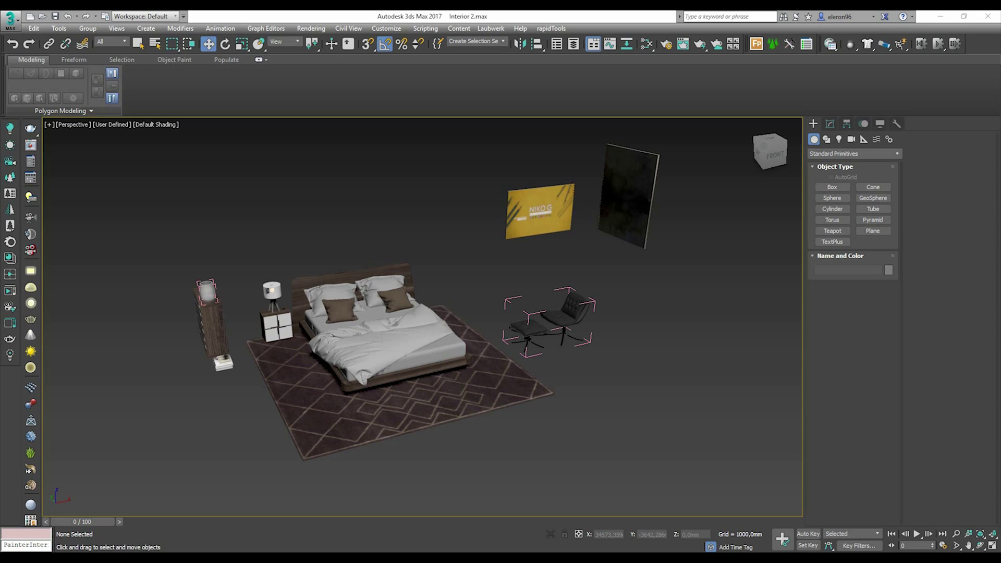
- Examine the bedroom furniture, the walls and the window side of the room from several angles
scroll(533, 293, down, 10)
scroll(485, 307, up, 8)
alt+middle_drag(475, 309, 391, 279)
scroll(545, 286, up, 8)
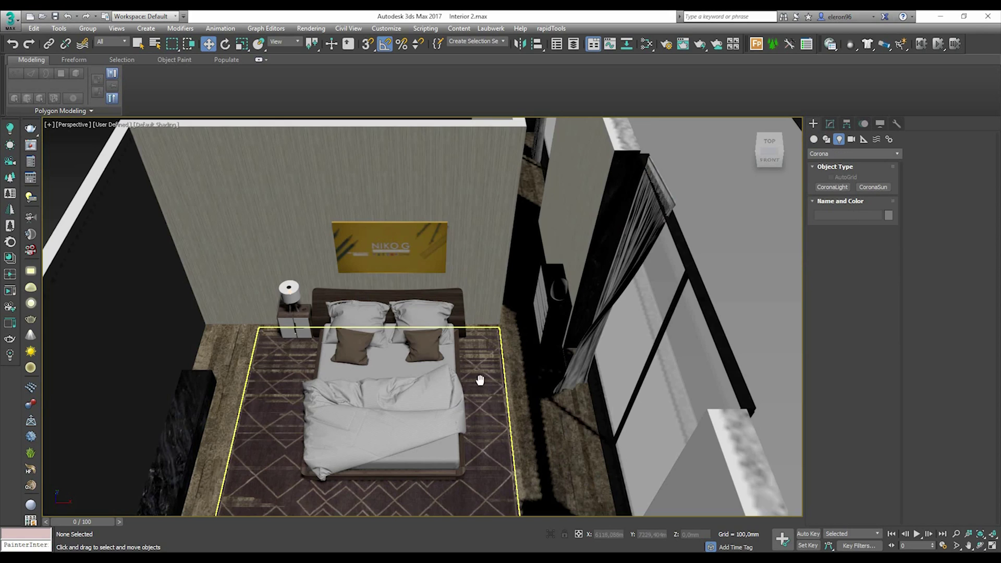
alt+middle_drag(472, 341, 515, 356)
scroll(478, 348, down, 10)
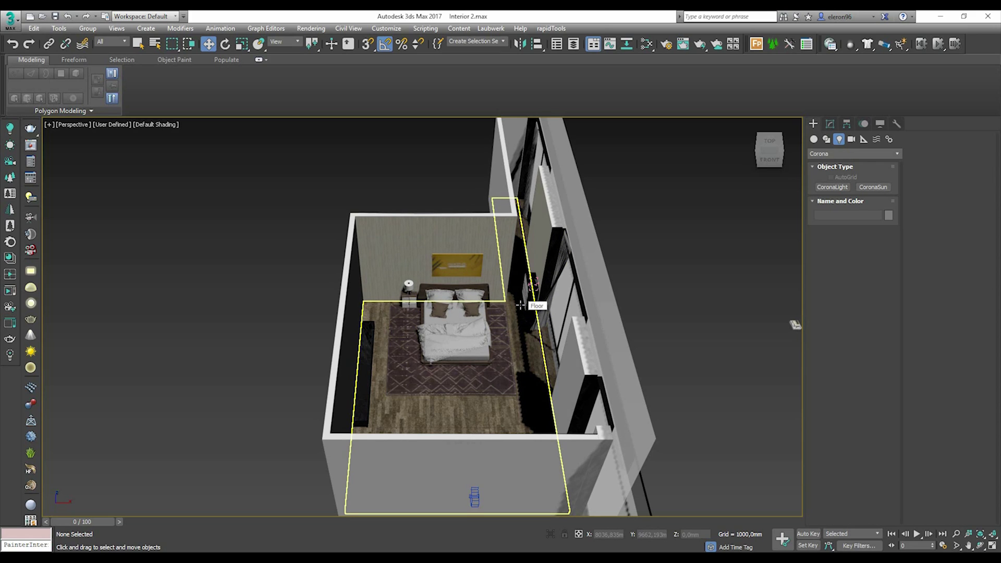
alt+middle_drag(520, 305, 352, 311)
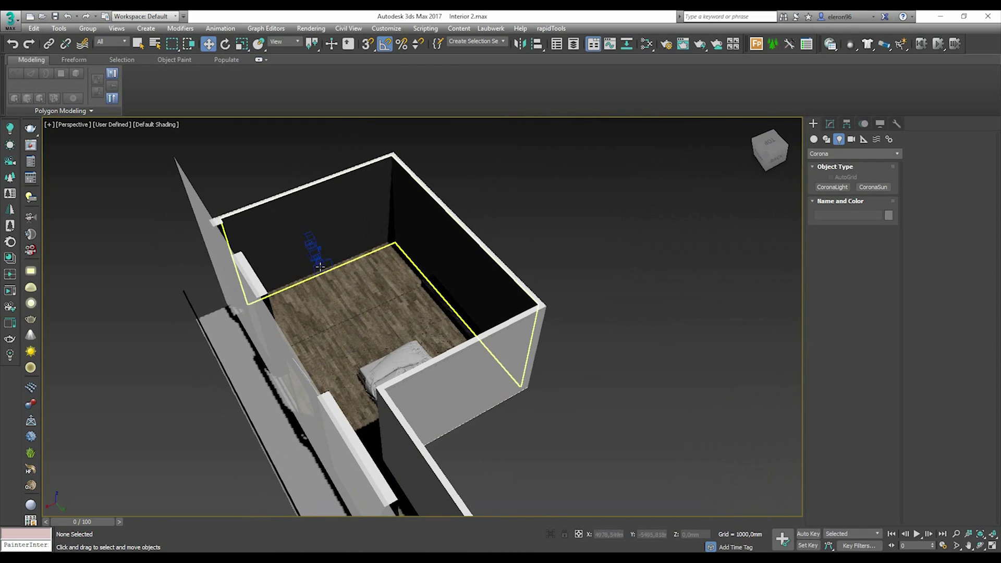
alt+middle_drag(334, 271, 351, 299)
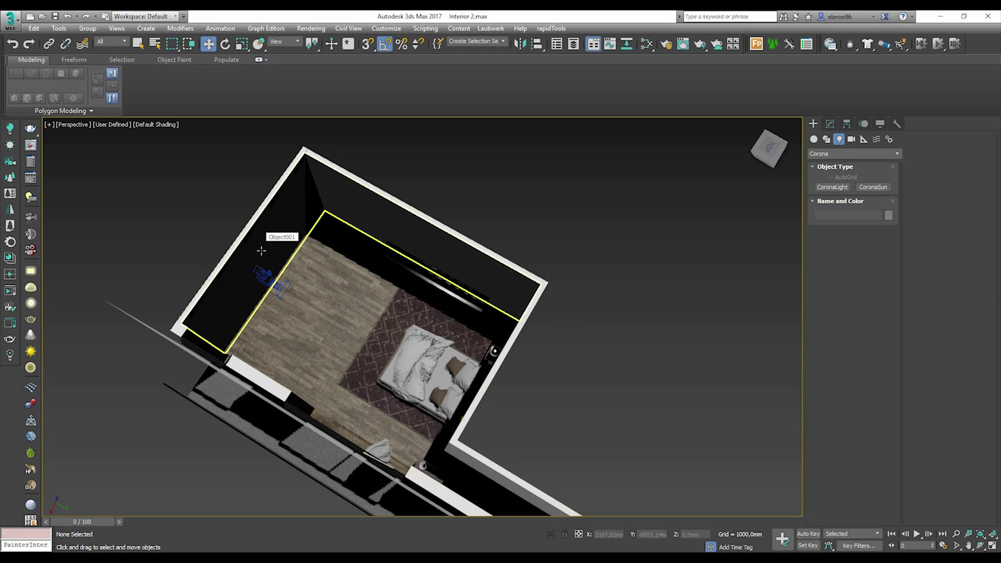
alt+middle_drag(261, 251, 444, 319)
- Copy the nightstand and its table lamp together as one instance to the other side of the bed
scroll(454, 323, up, 4)
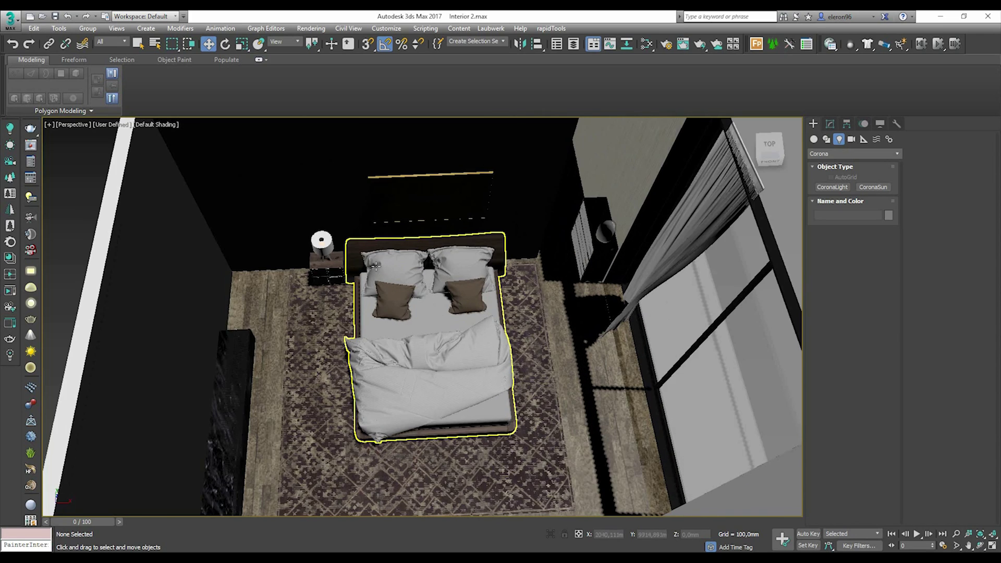
scroll(378, 267, up, 6)
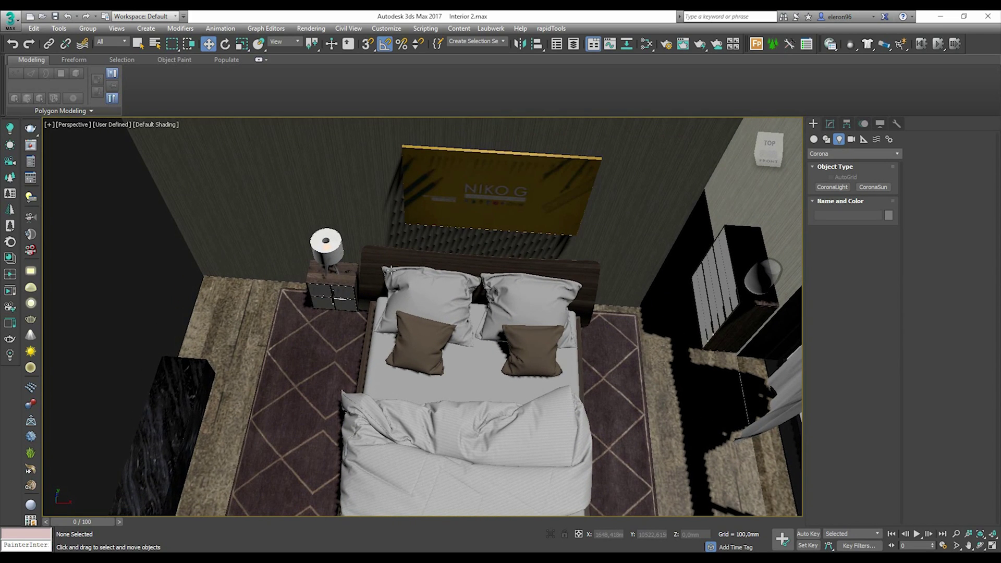
click(338, 284)
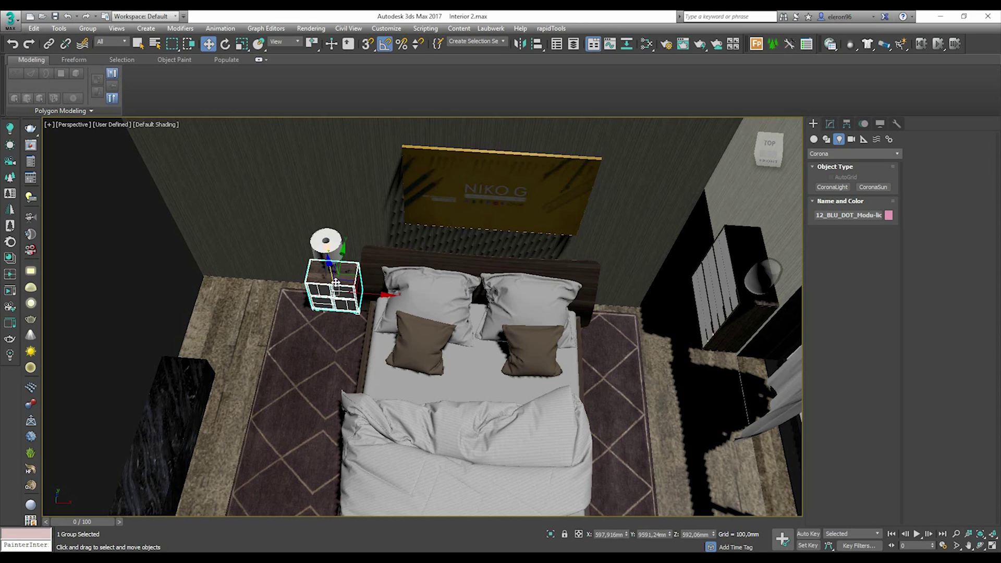
ctrl+click(325, 244)
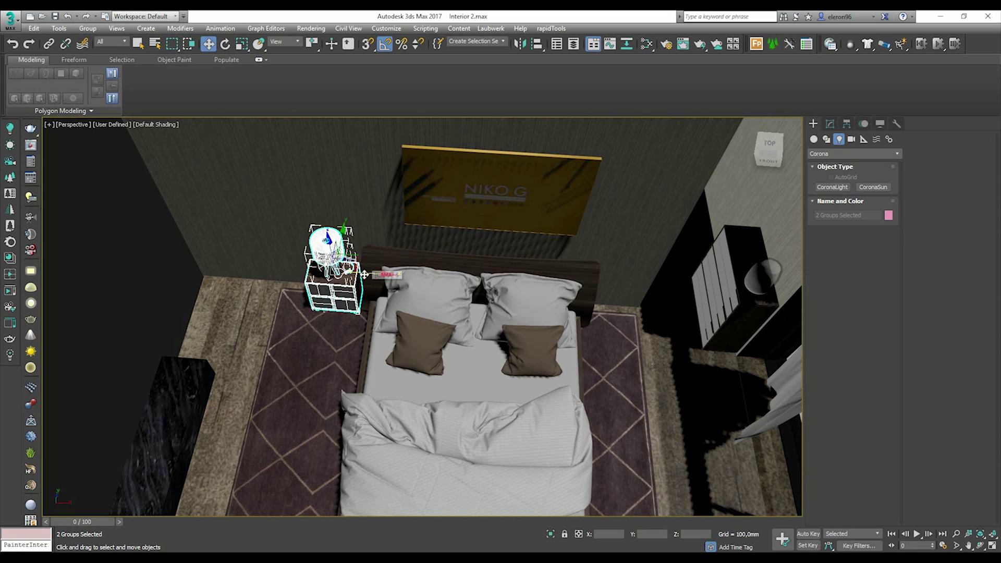
shift+drag(365, 274, 660, 315)
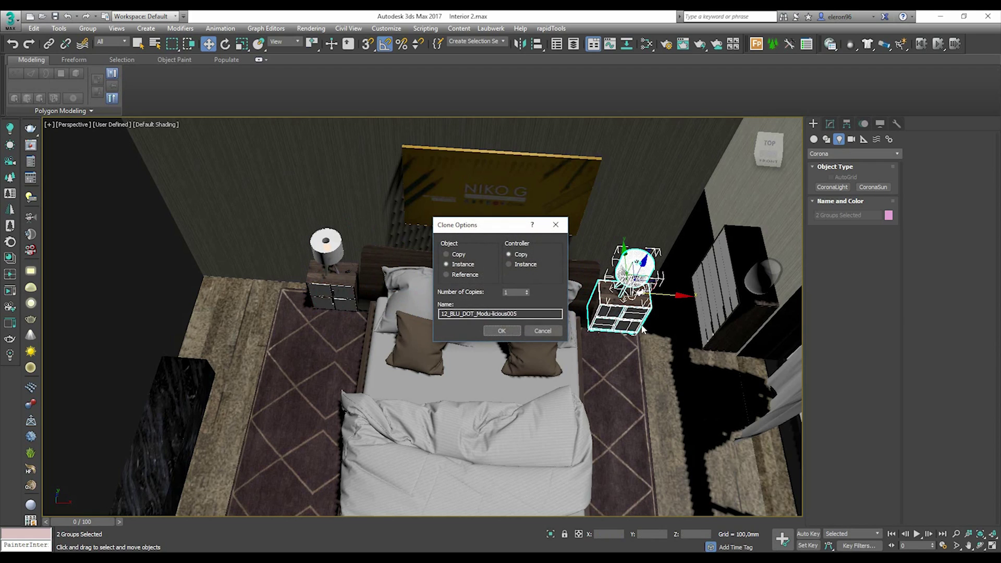
drag(470, 234, 356, 248)
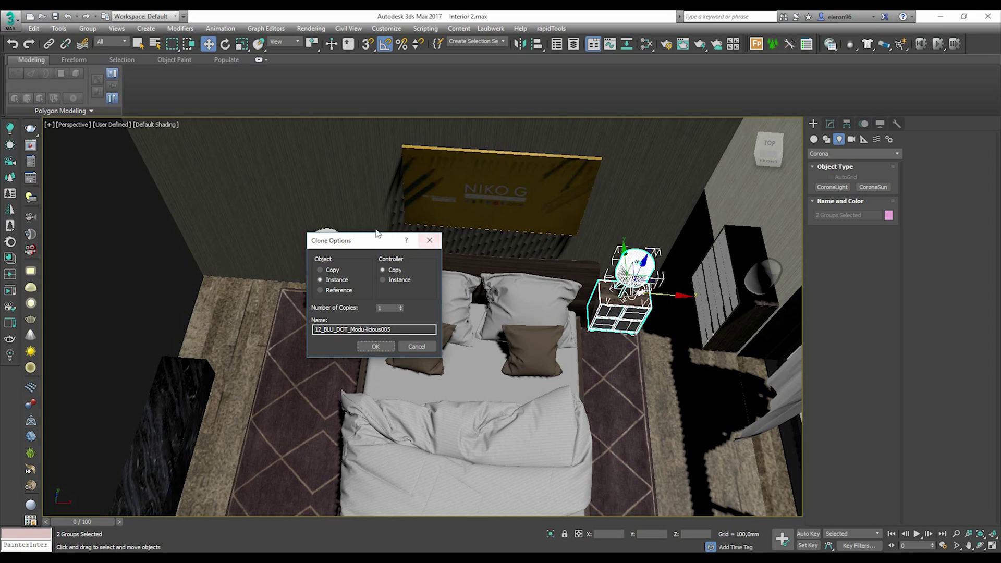
drag(364, 245, 444, 267)
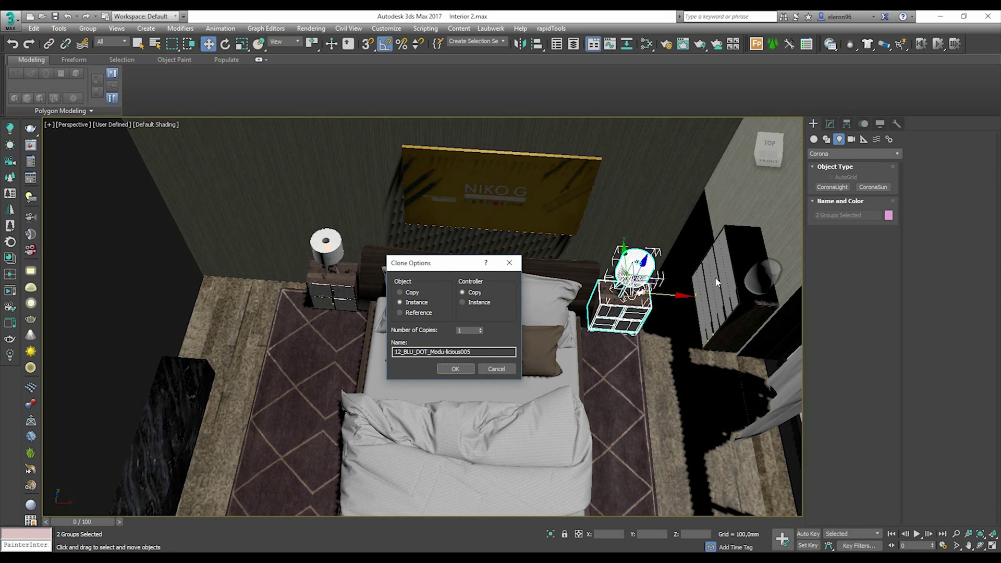
click(469, 368)
- Examine the room around the bed, the open floor in front of it and the window wall
scroll(465, 360, down, 5)
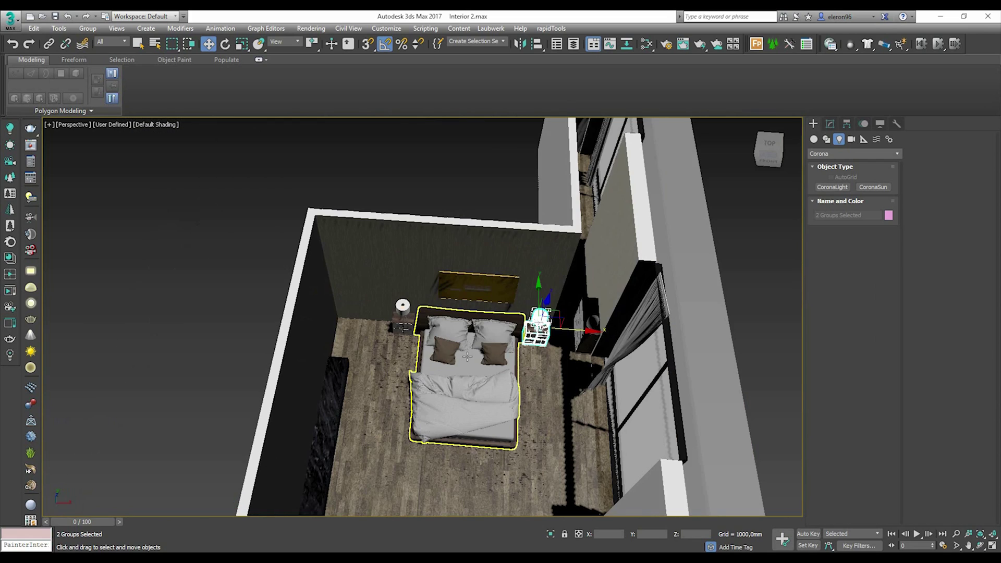
middle_drag(464, 357, 360, 315)
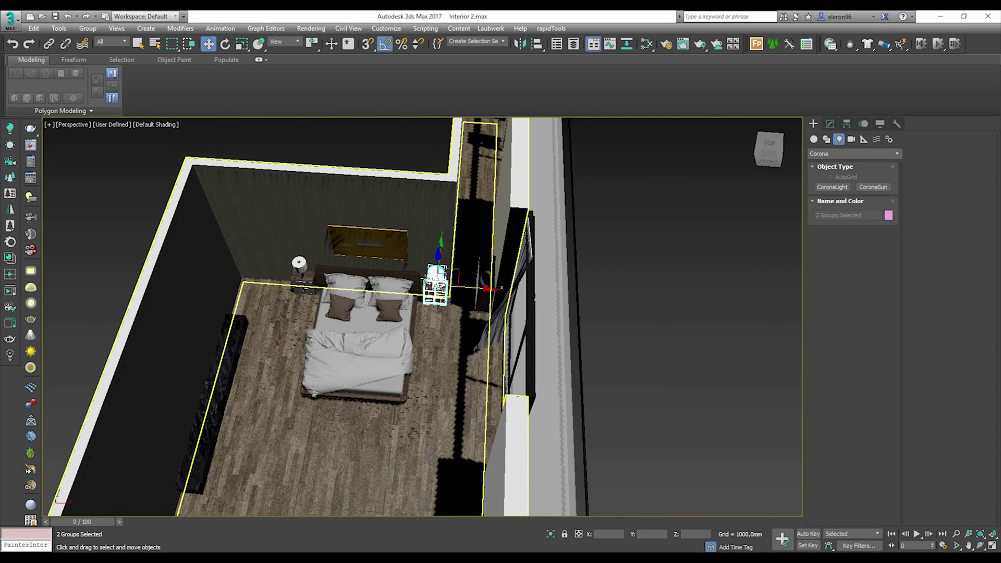
click(693, 361)
middle_drag(365, 332, 403, 317)
scroll(412, 338, up, 6)
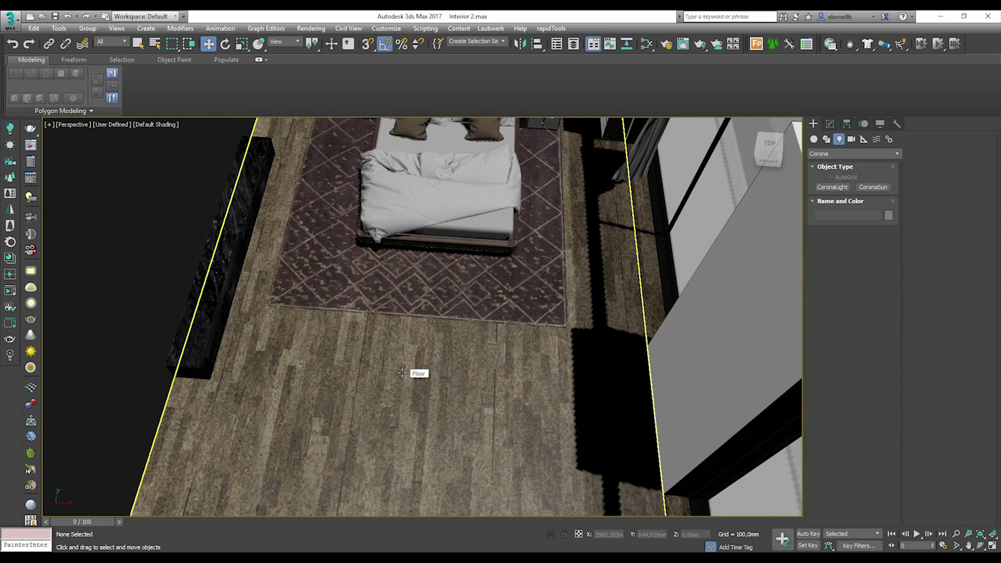
scroll(404, 370, down, 8)
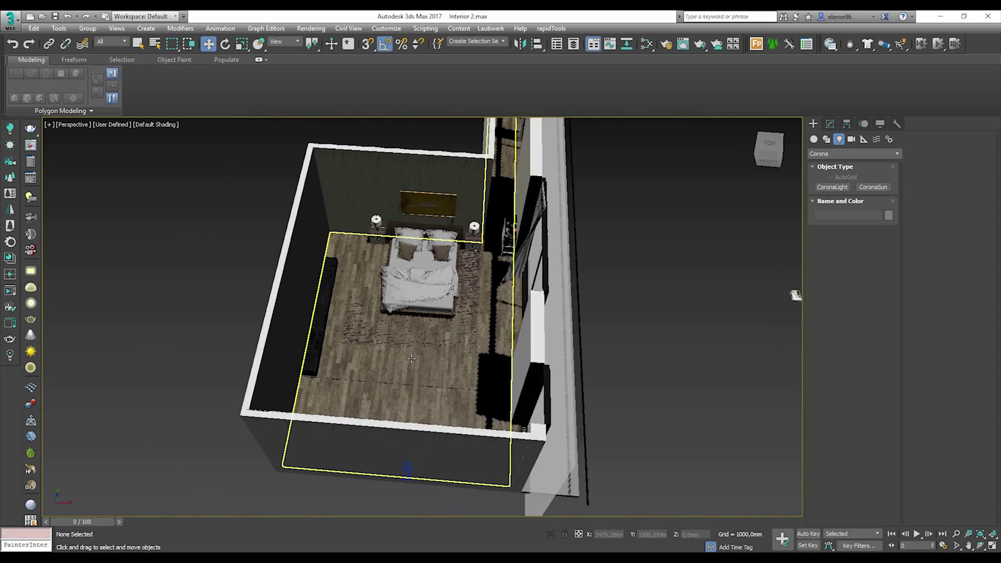
scroll(411, 359, up, 3)
scroll(411, 360, up, 4)
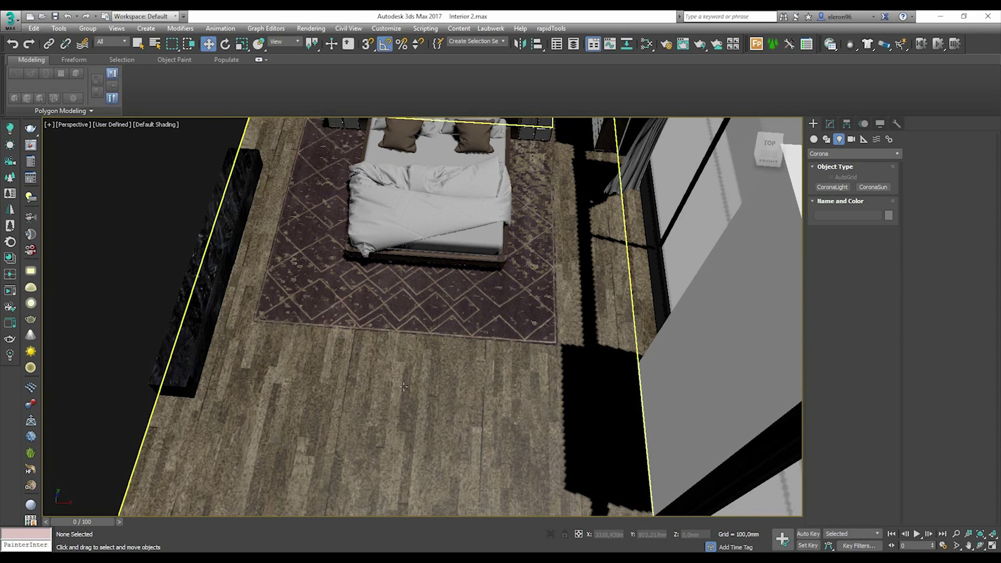
scroll(404, 386, down, 6)
scroll(518, 398, up, 2)
middle_drag(518, 397, 559, 383)
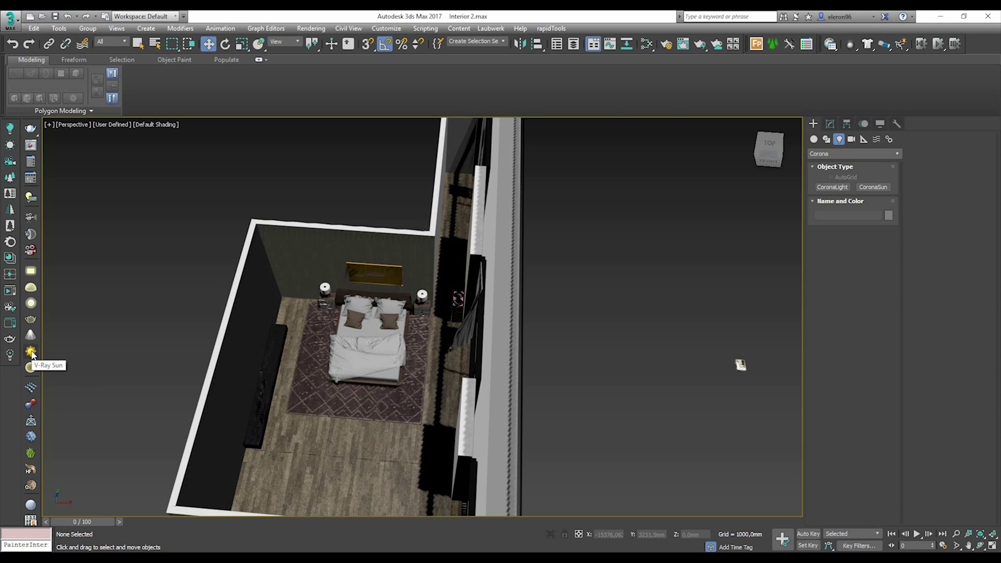
click(821, 154)
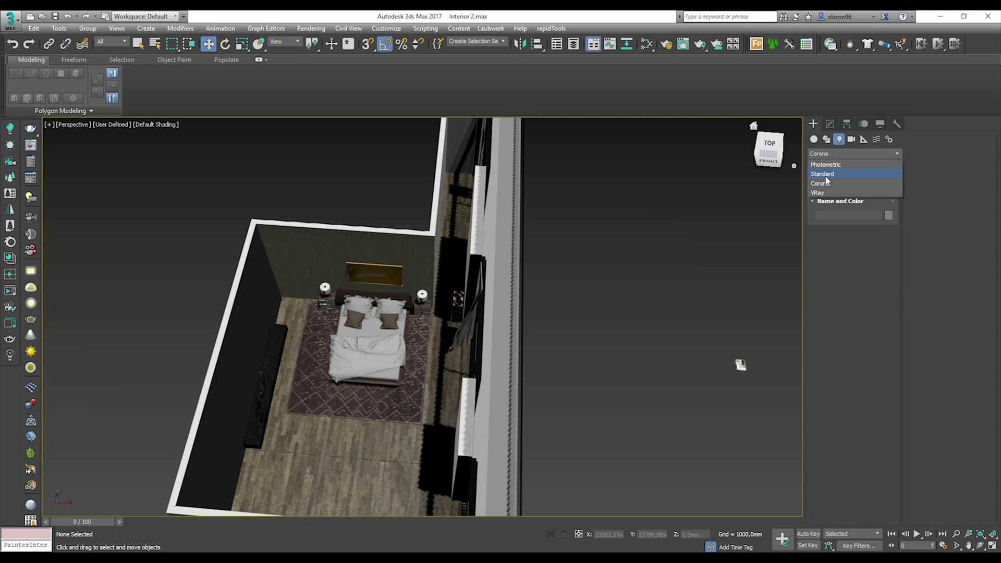
click(828, 193)
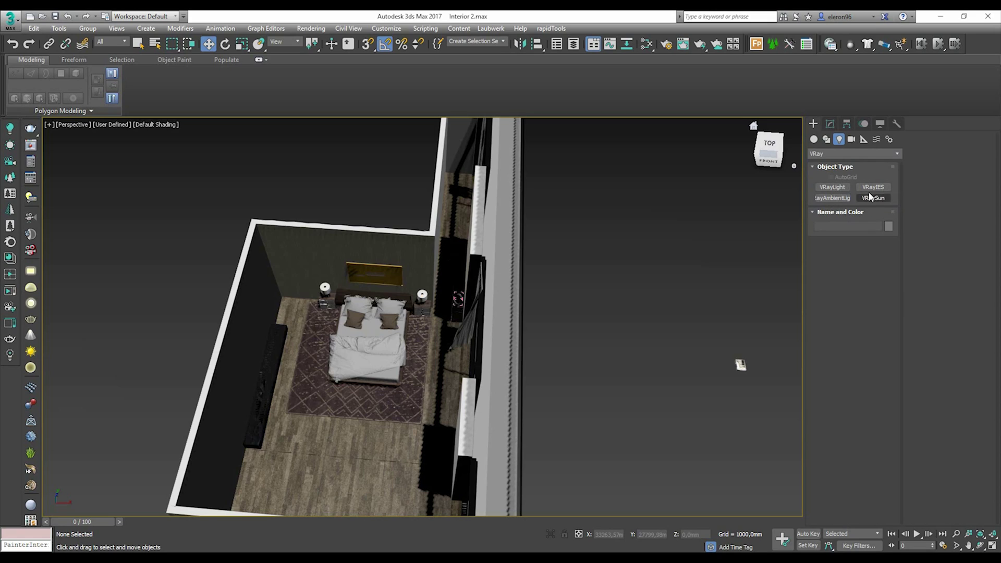
click(850, 154)
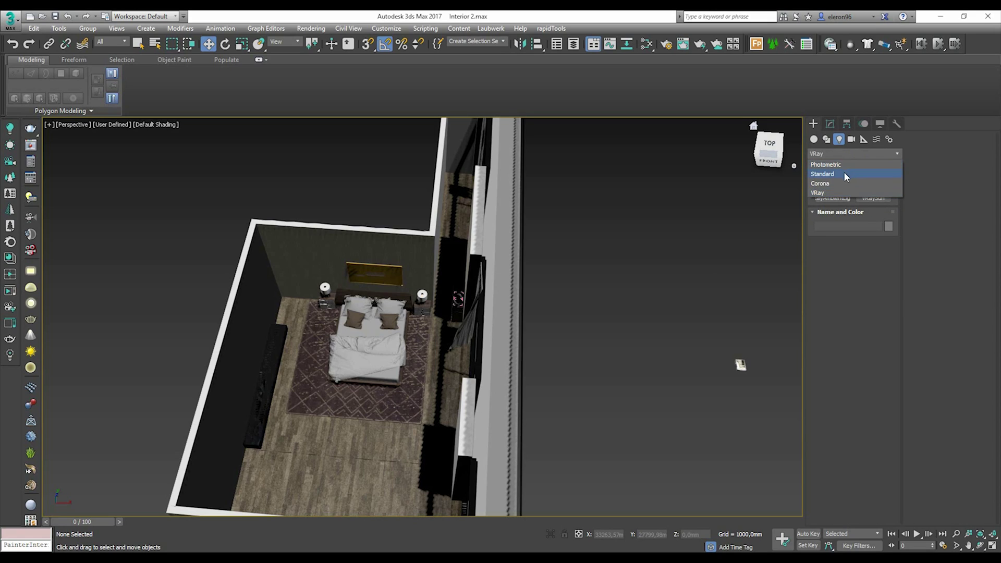
click(837, 184)
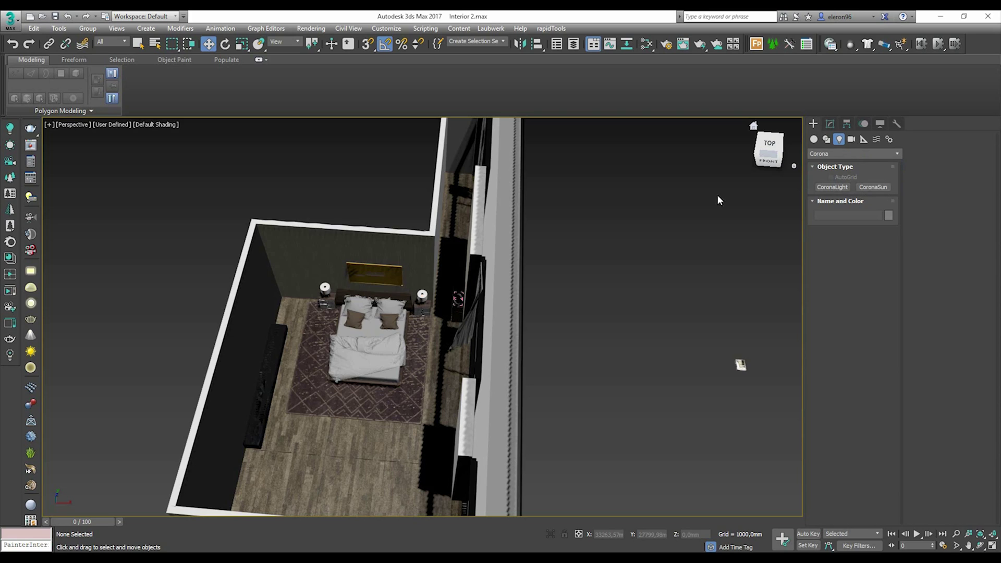
- Create a targeted Corona Sun above the room beside the bed
click(12, 147)
drag(420, 412, 533, 198)
key(w)
scroll(621, 284, down, 5)
alt+middle_drag(630, 299, 572, 330)
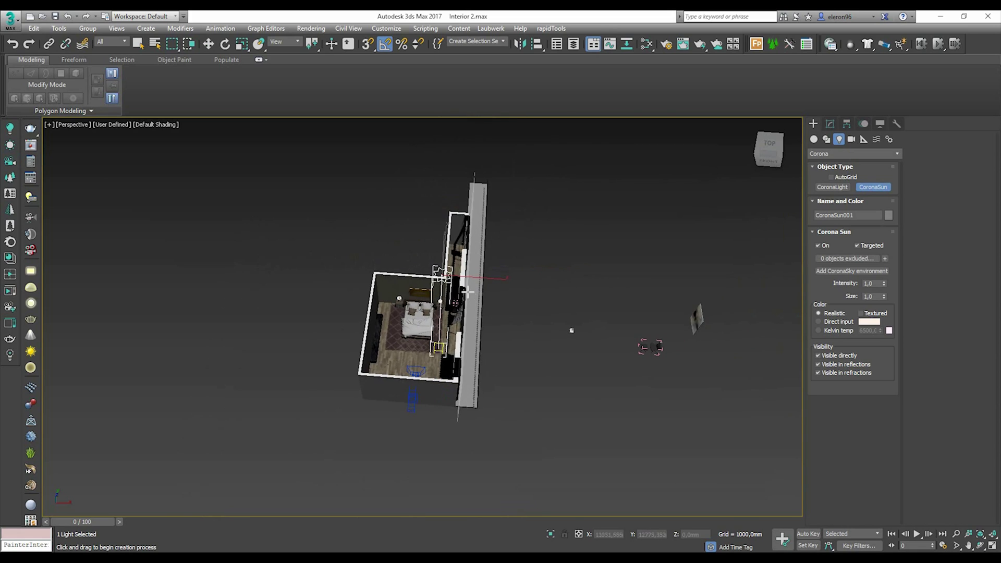
scroll(465, 296, up, 2)
- In the top view, move the sun outside the window wall and its target near the foot of the bed
key(alt+w)
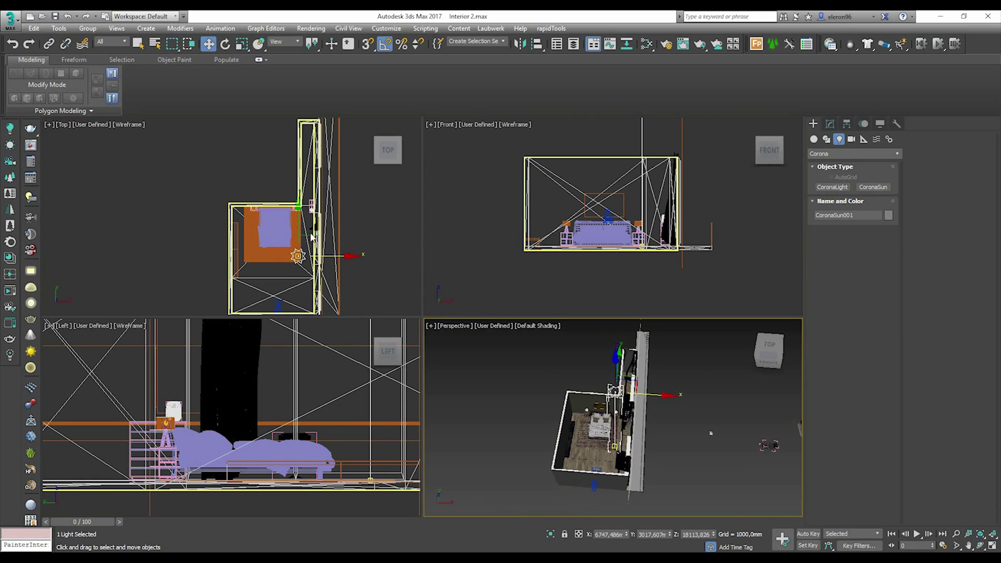
key(alt+w)
middle_drag(319, 246, 163, 227)
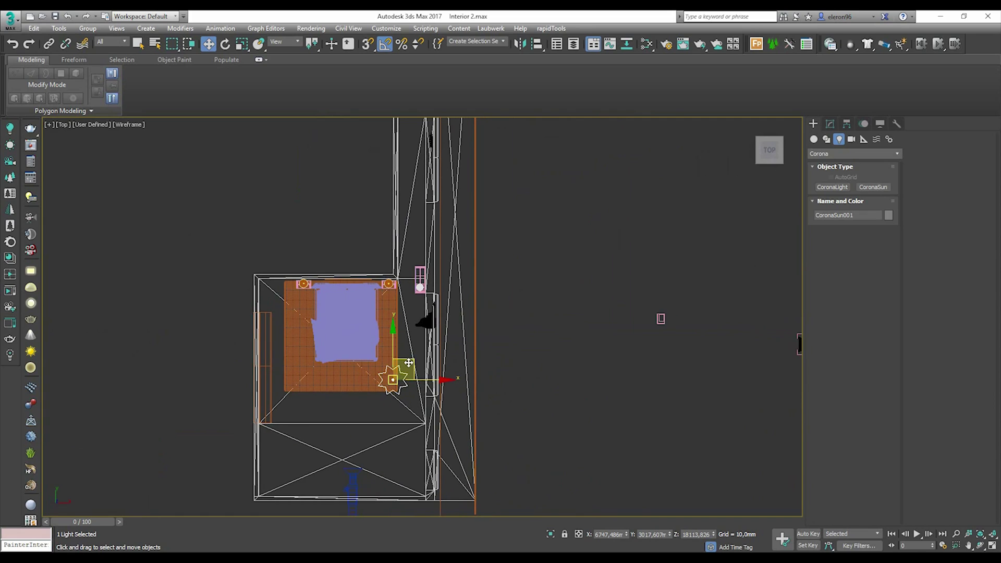
drag(531, 273, 396, 334)
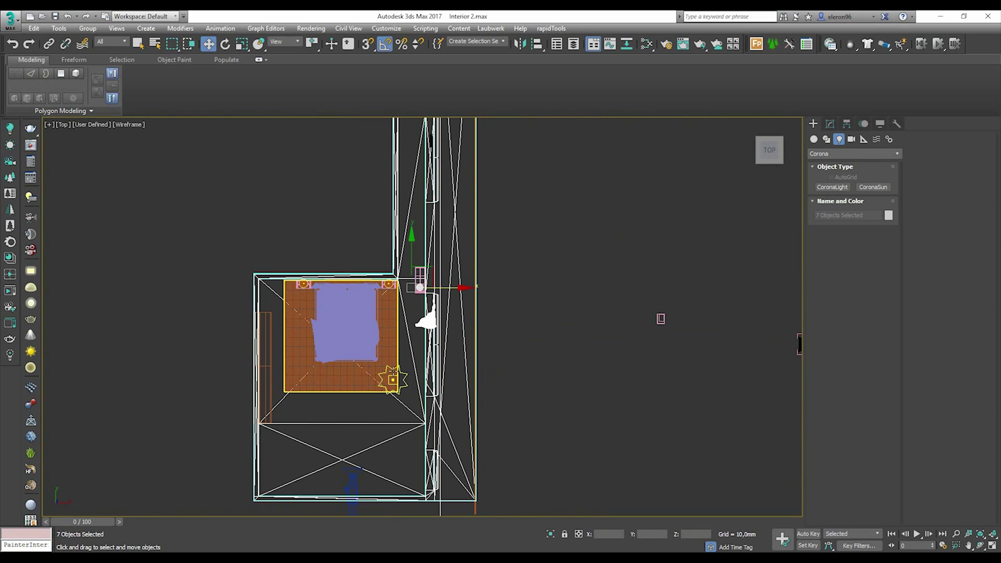
click(393, 368)
drag(393, 368, 488, 266)
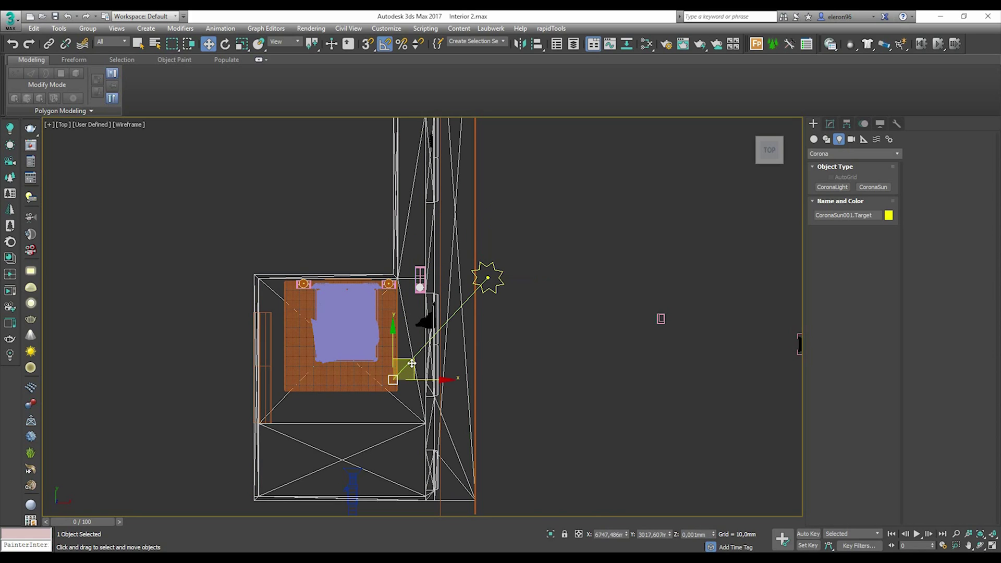
drag(408, 361, 373, 359)
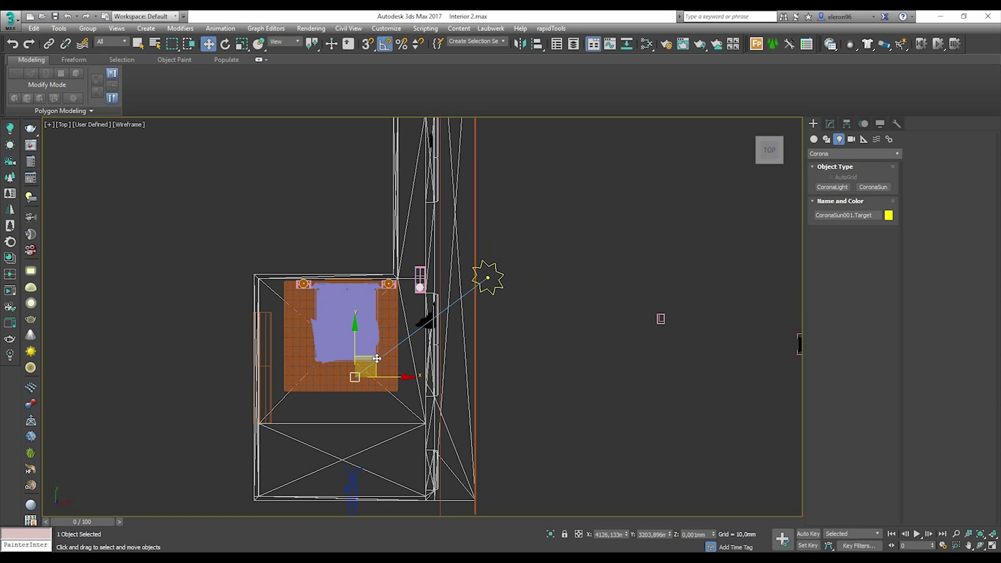
- Adjust the sun's height outside the windows to about 7954 mm
key(alt+w)
middle_click(528, 401)
key(alt+w)
alt+middle_drag(508, 386, 514, 187)
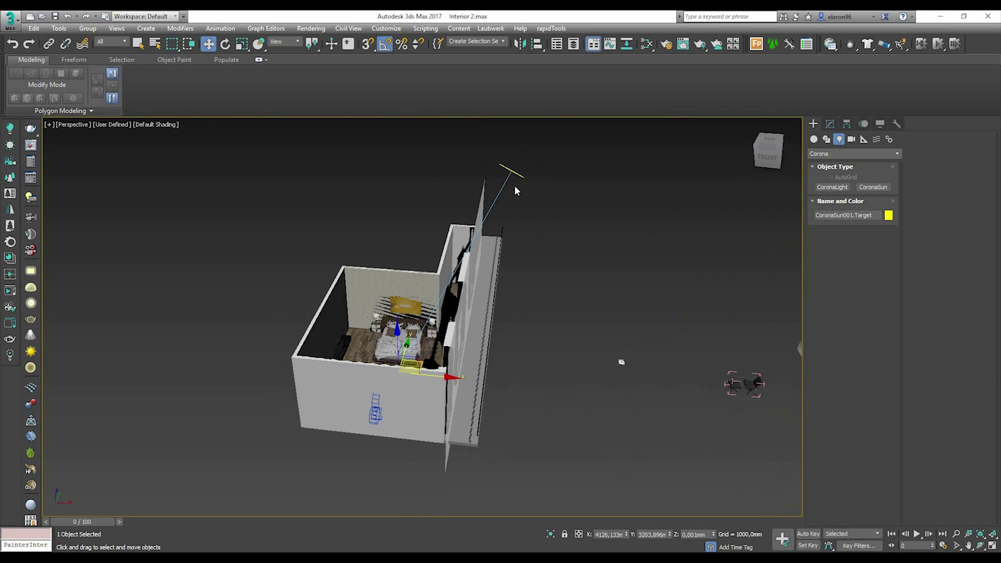
drag(513, 173, 526, 155)
click(552, 208)
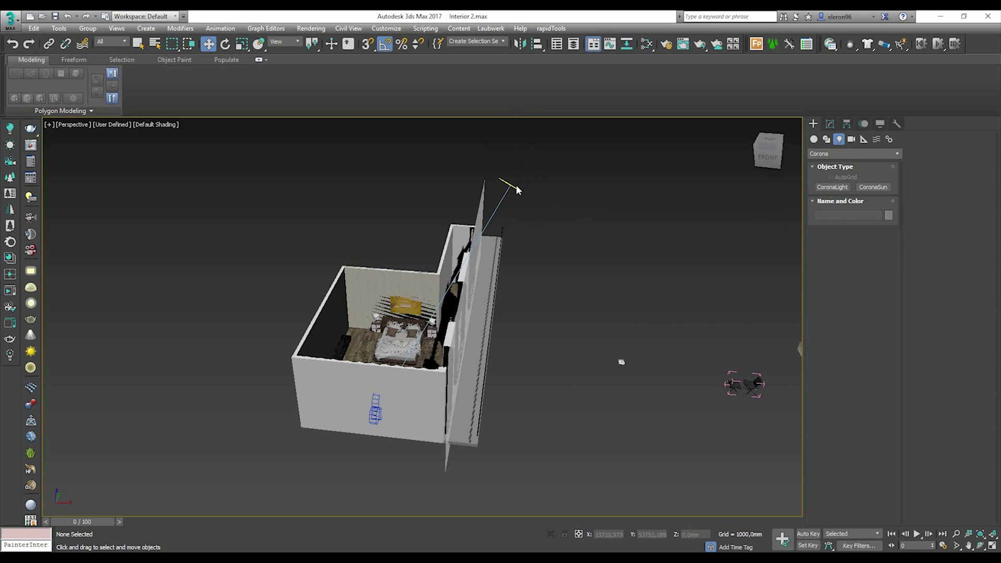
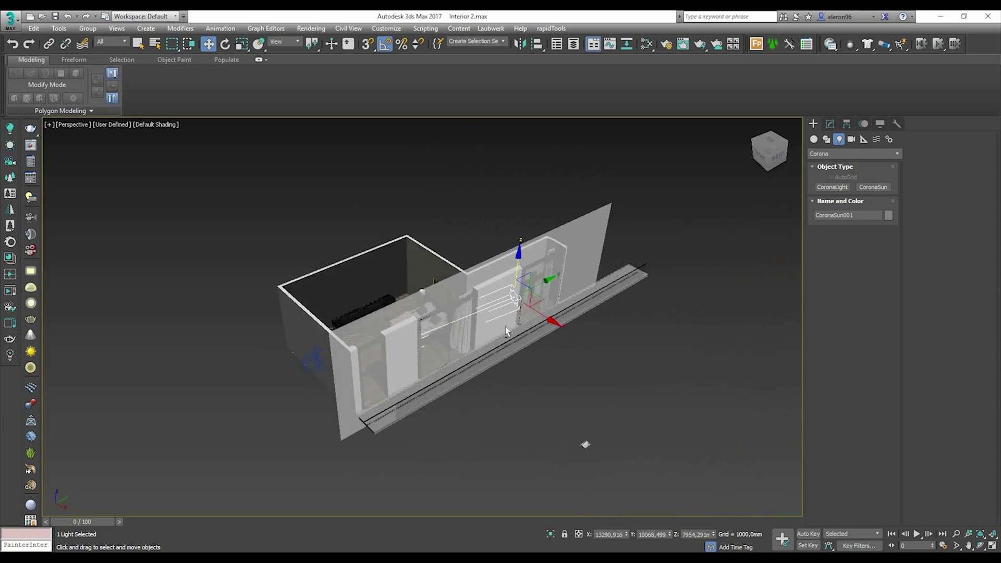
click(564, 346)
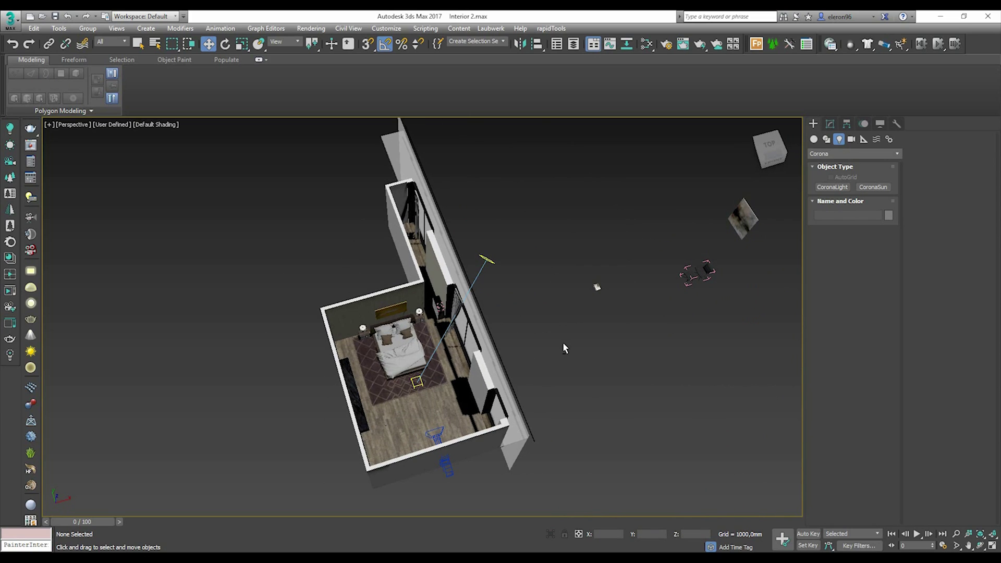
- Switch the perspective viewport to the CAM1 camera view and unhide the room's ceiling
key(alt+w)
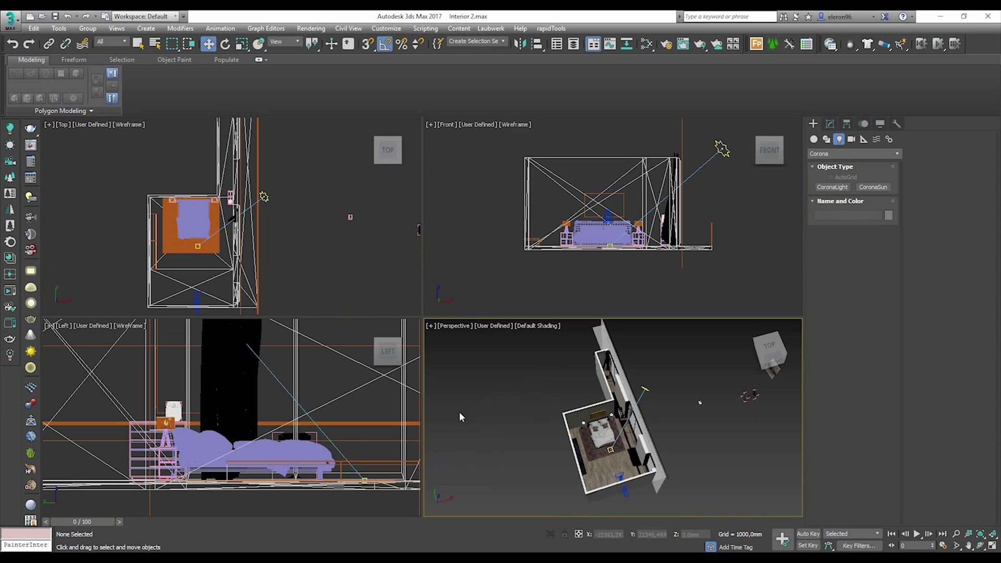
key(alt+w)
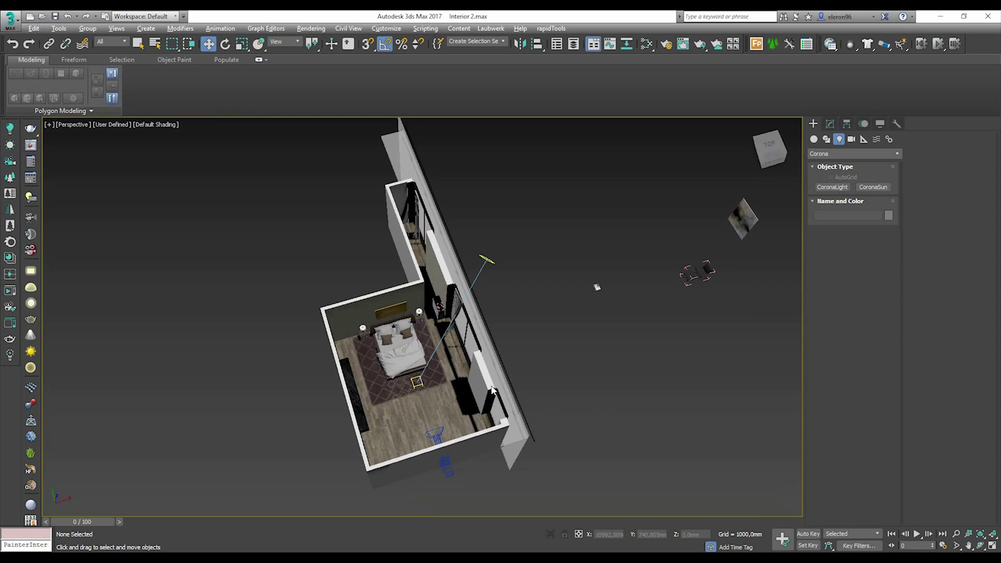
right_click(242, 224)
click(273, 197)
click(71, 128)
mouse_move(93, 137)
click(245, 137)
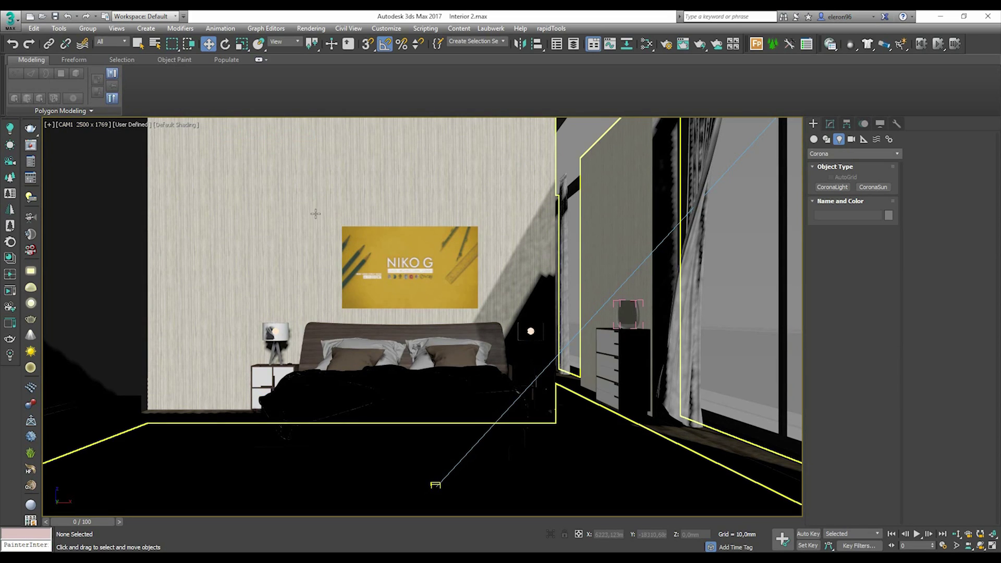
right_click(336, 195)
click(344, 175)
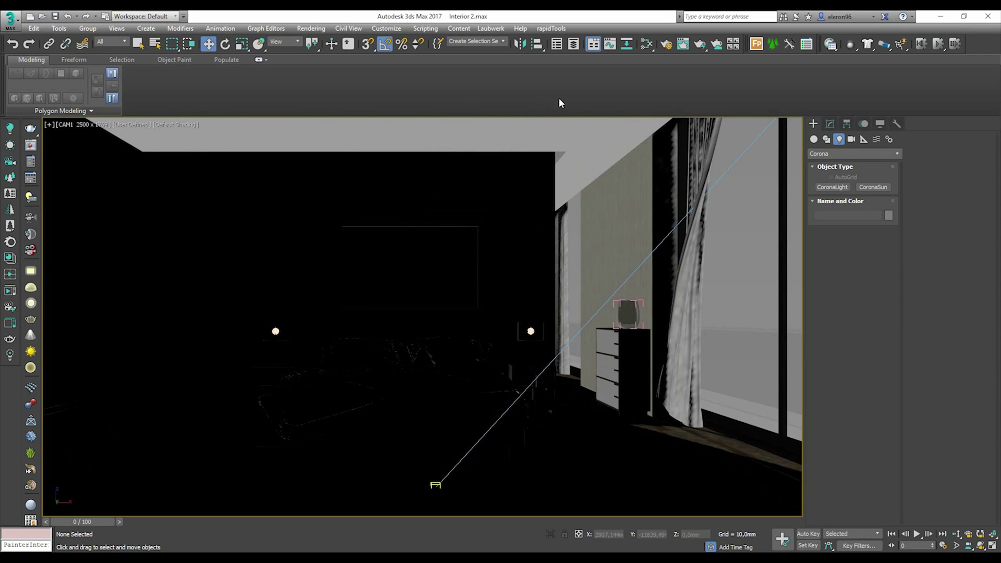
- Run a production test render of the CAM1 view, dismiss the error messages, and stop the render once the lighting is readable
key(F10)
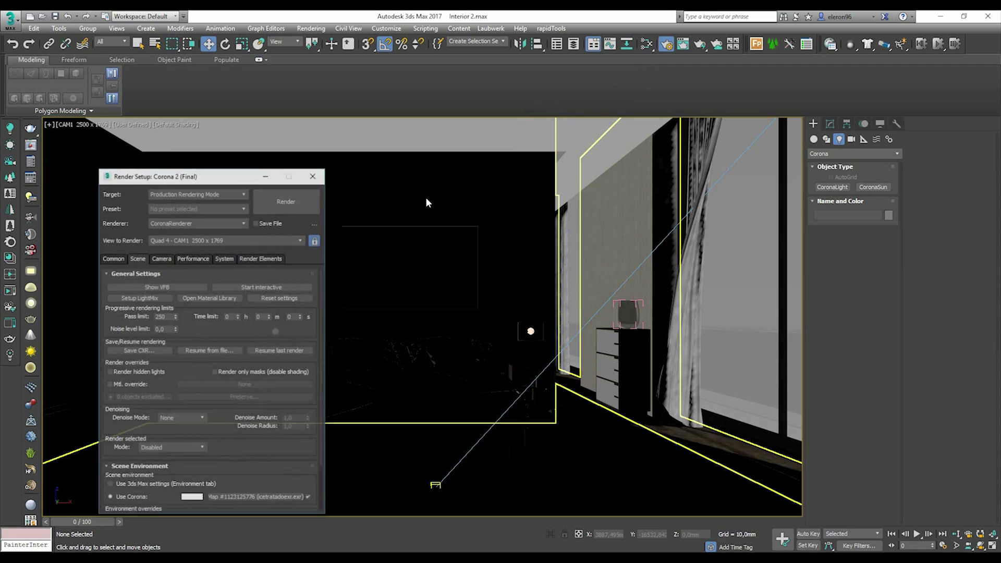
click(289, 203)
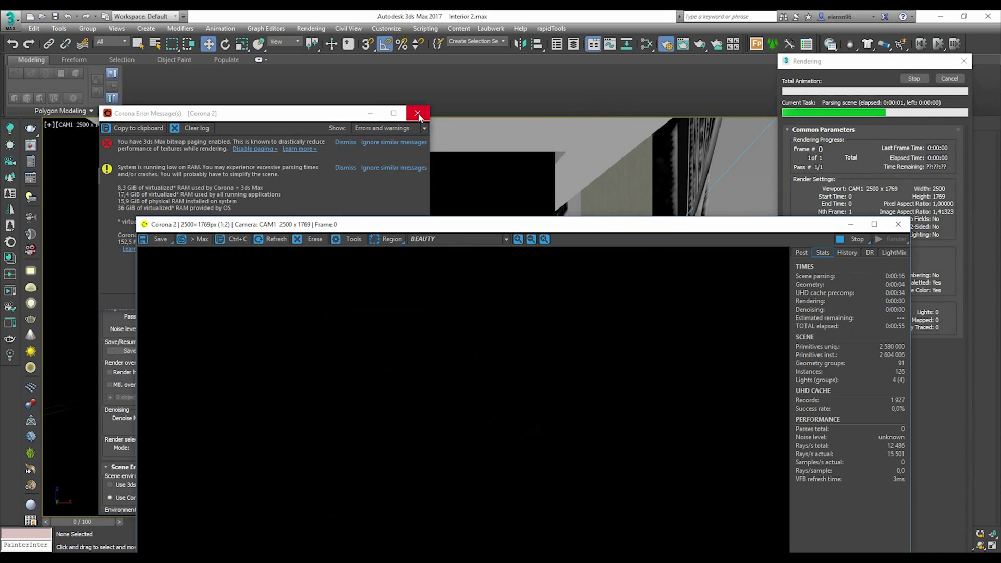
click(417, 113)
drag(509, 229, 383, 59)
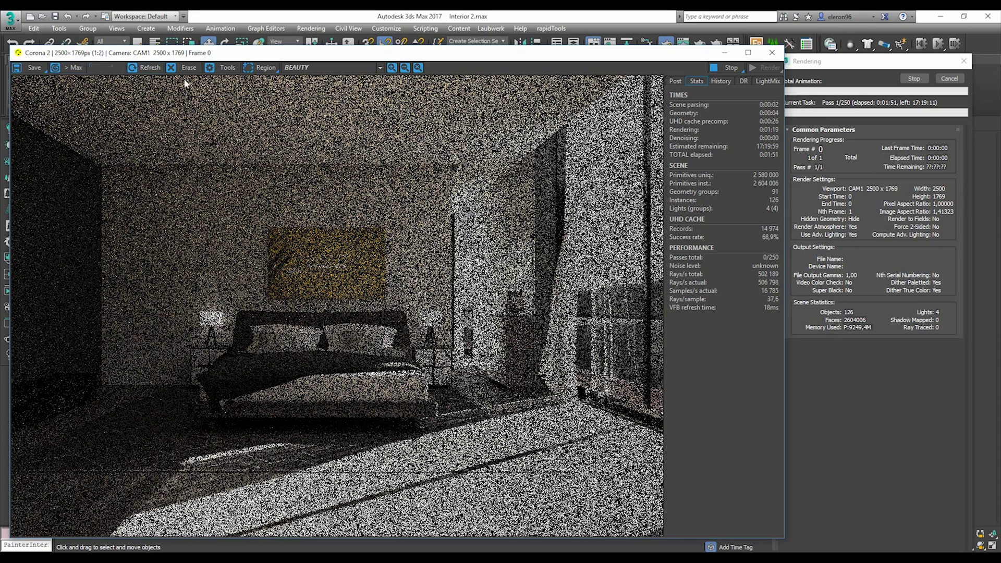
click(729, 68)
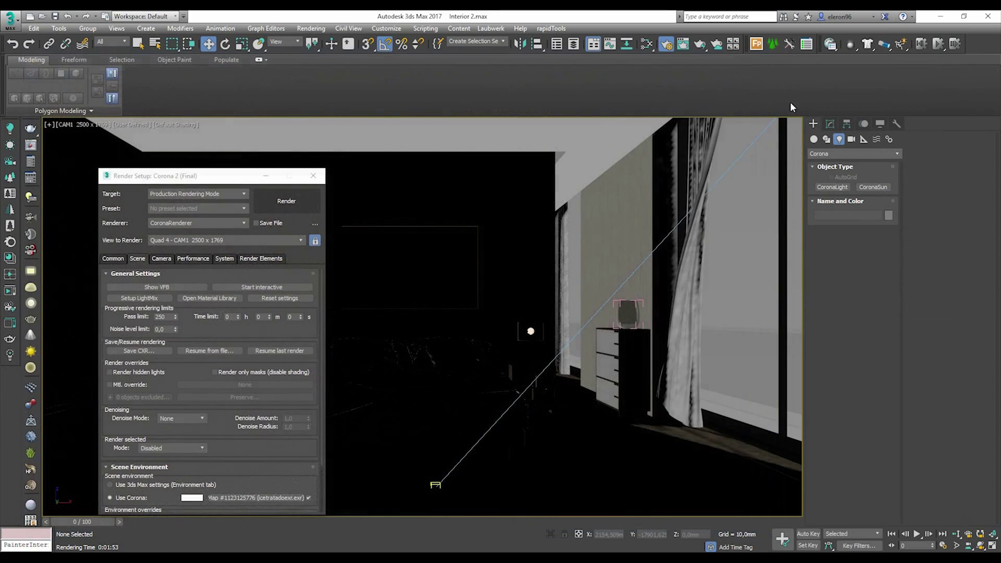
- Set the render output size to 640x480 with the image aspect locked, and show safe frames in the CAM1 viewport
drag(229, 178, 313, 119)
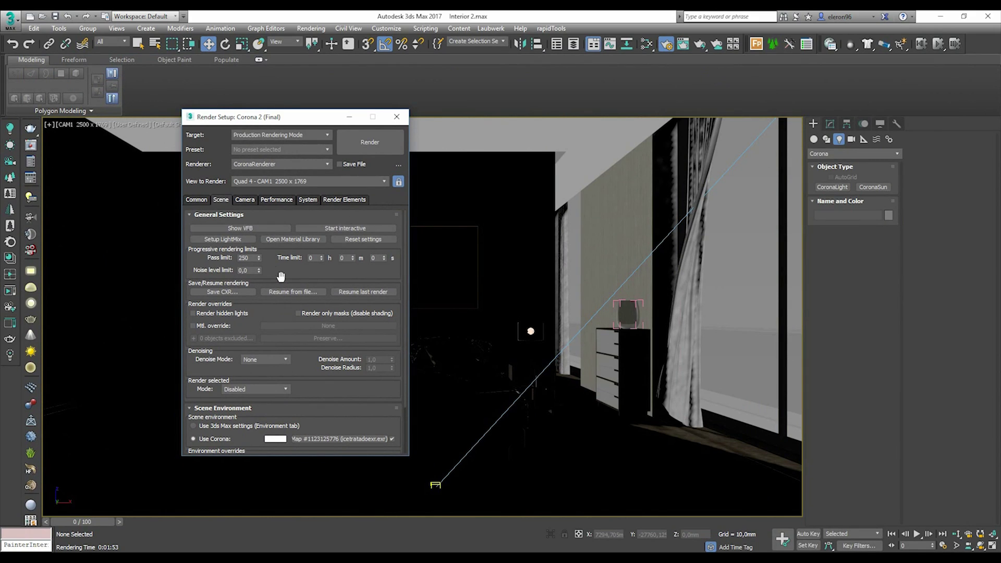
click(197, 200)
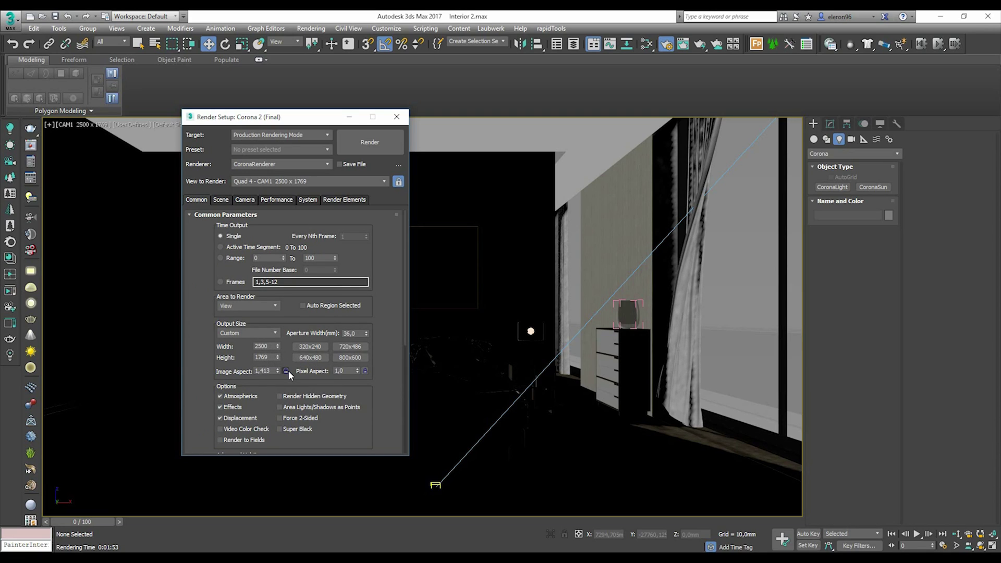
click(311, 357)
click(286, 370)
click(397, 117)
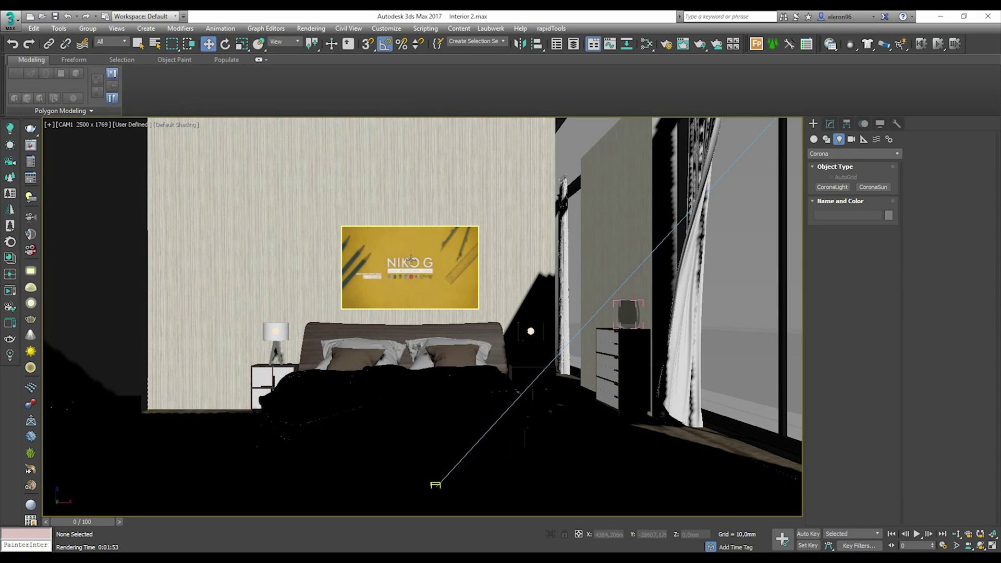
key(shift+f)
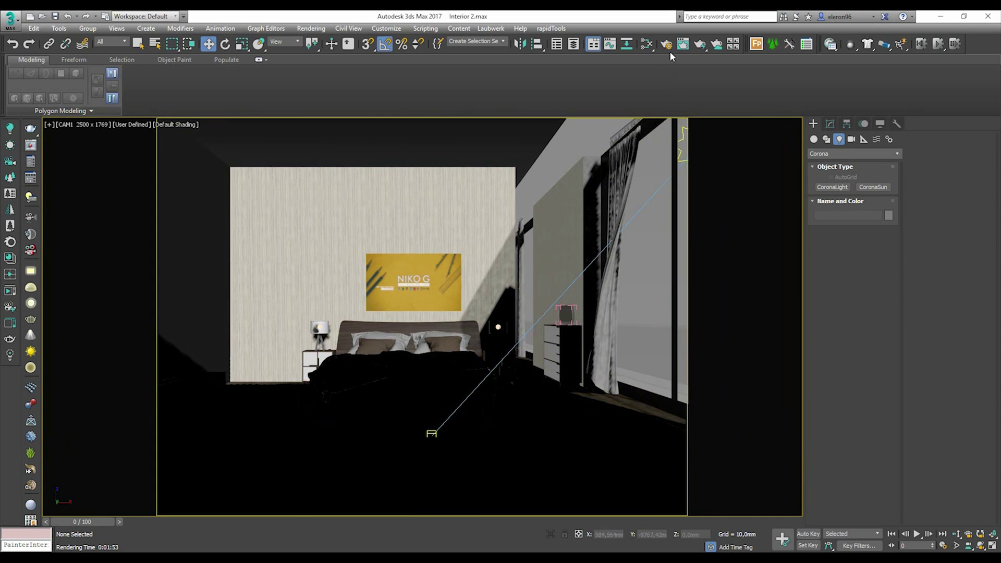
- Start Corona interactive rendering of the CAM1 view from the scene render settings
key(F10)
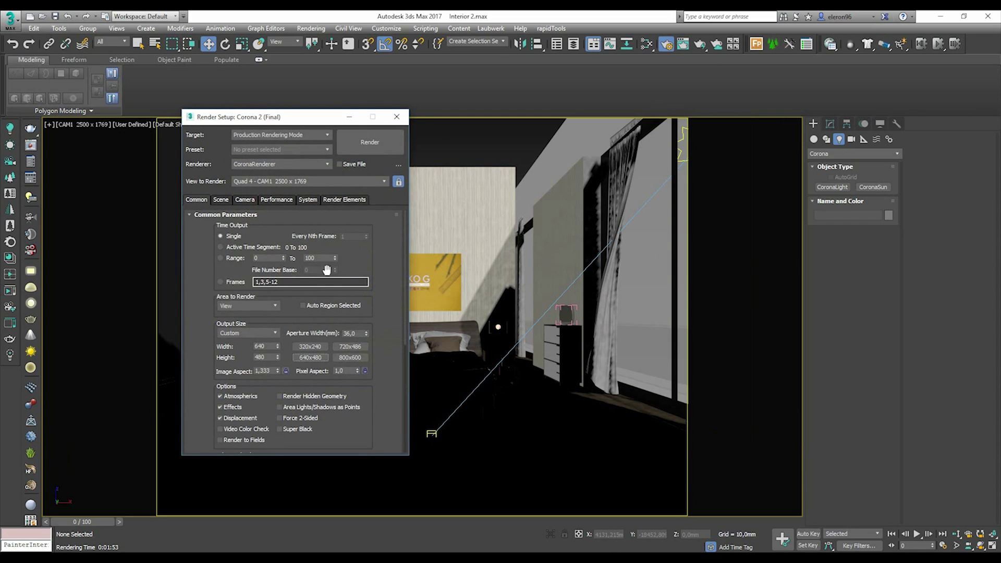
drag(271, 117, 428, 132)
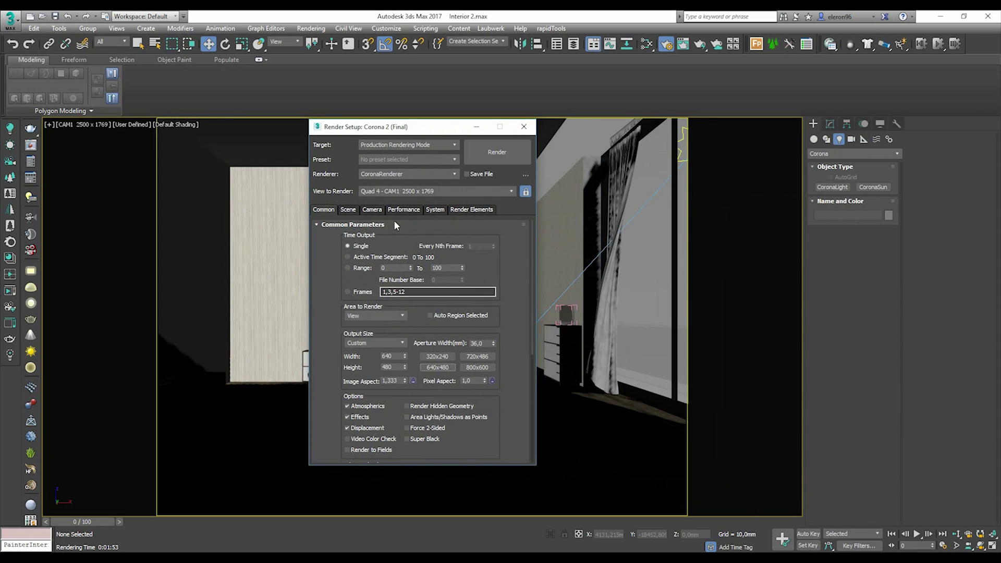
click(352, 209)
click(370, 210)
click(355, 210)
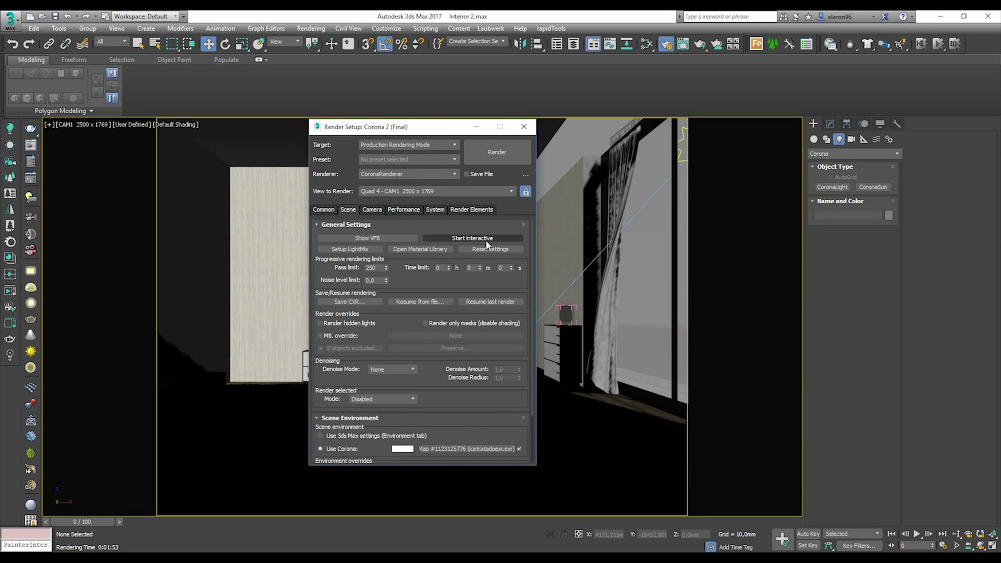
click(489, 239)
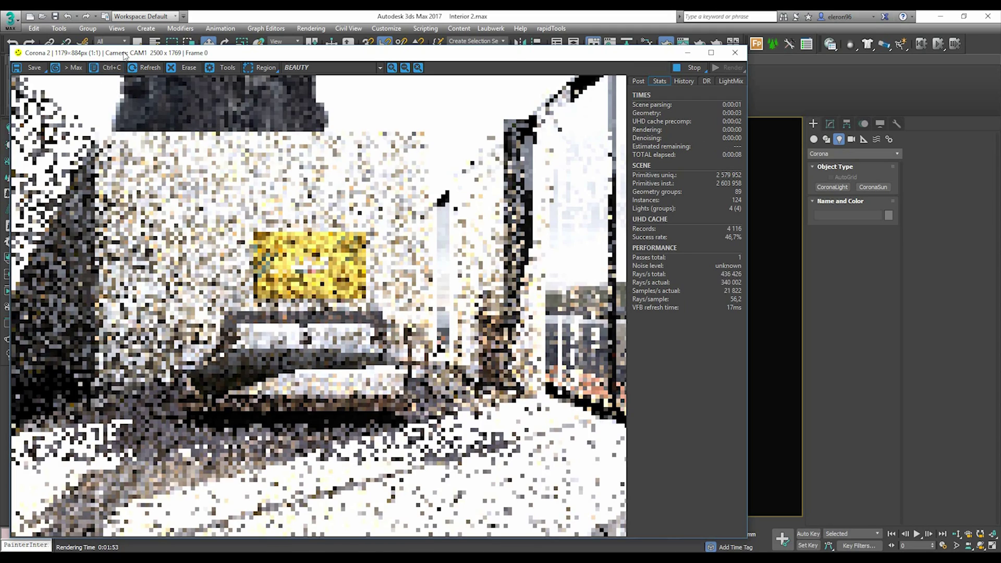
- Shrink the interactive render window and move it clear of the windows in the camera view, closing the error messages and Render Setup
drag(125, 55, 342, 46)
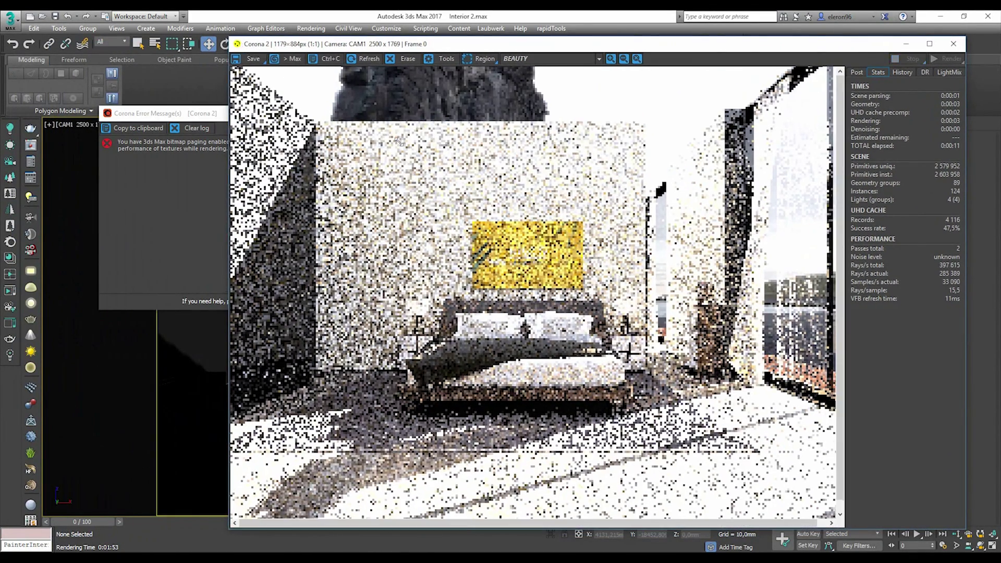
drag(227, 38, 544, 235)
drag(667, 242, 288, 171)
click(417, 113)
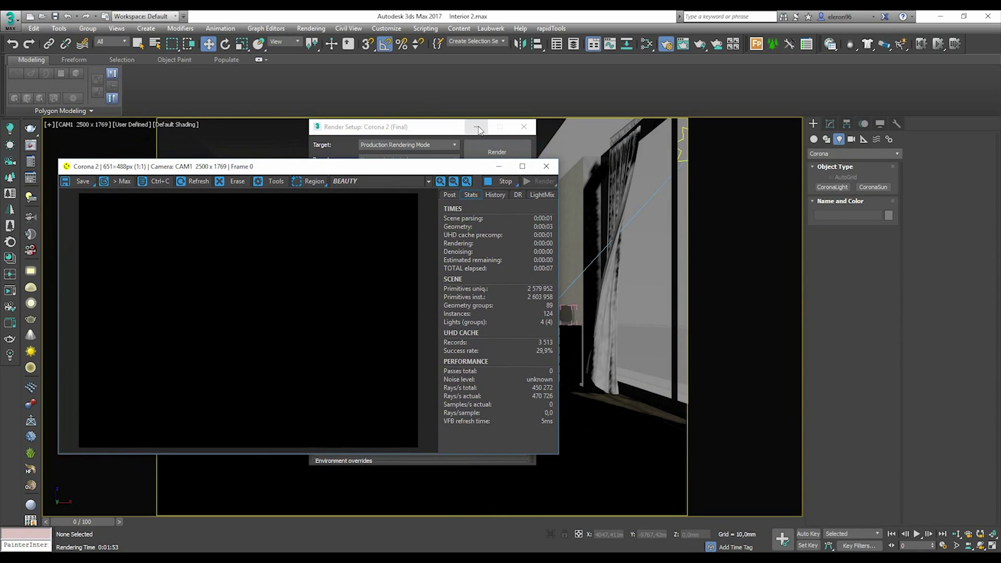
drag(474, 136, 694, 137)
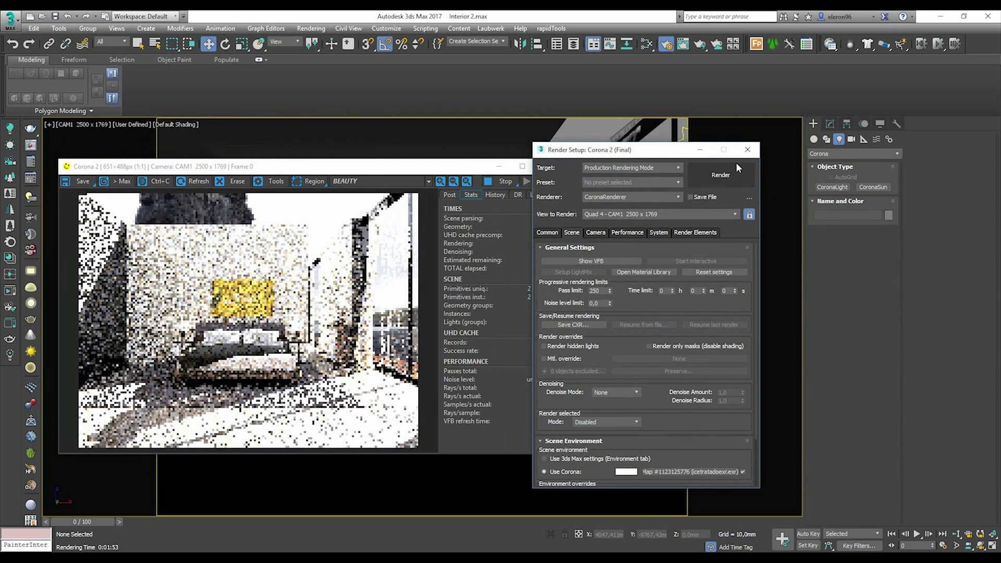
click(745, 127)
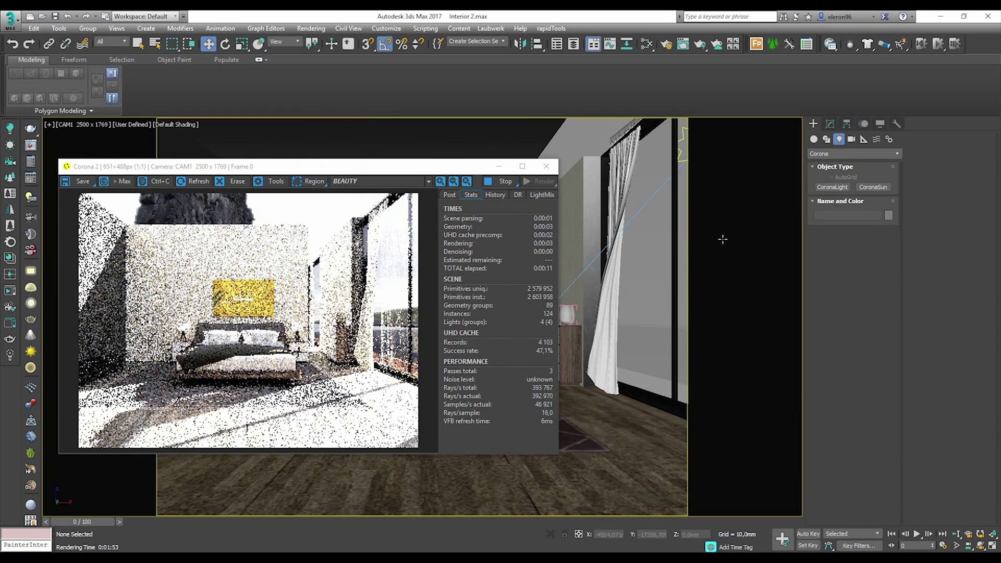
- Return to the four-viewport layout and unhide all hidden objects so the ceiling is included in the interactive render
key(alt+w)
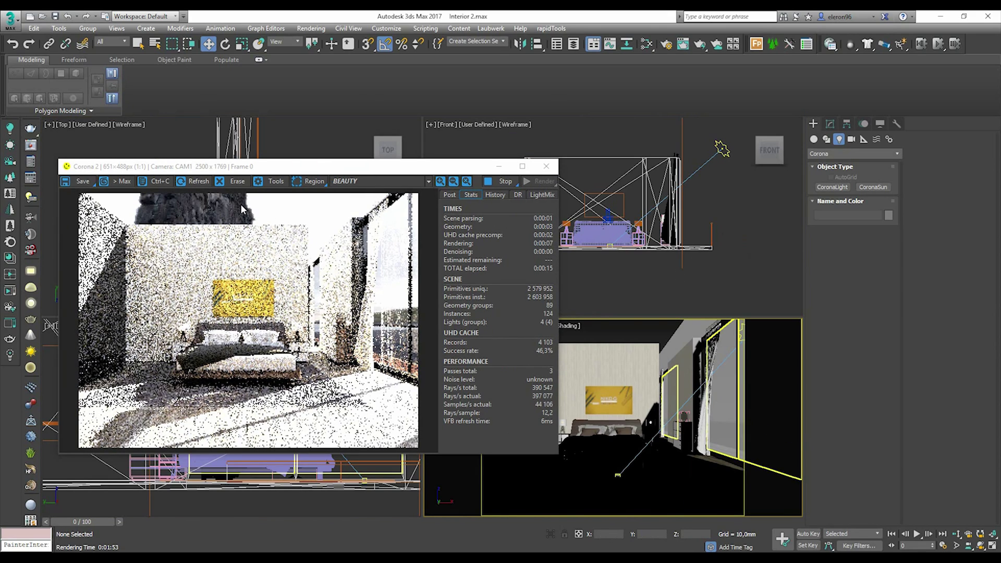
right_click(631, 328)
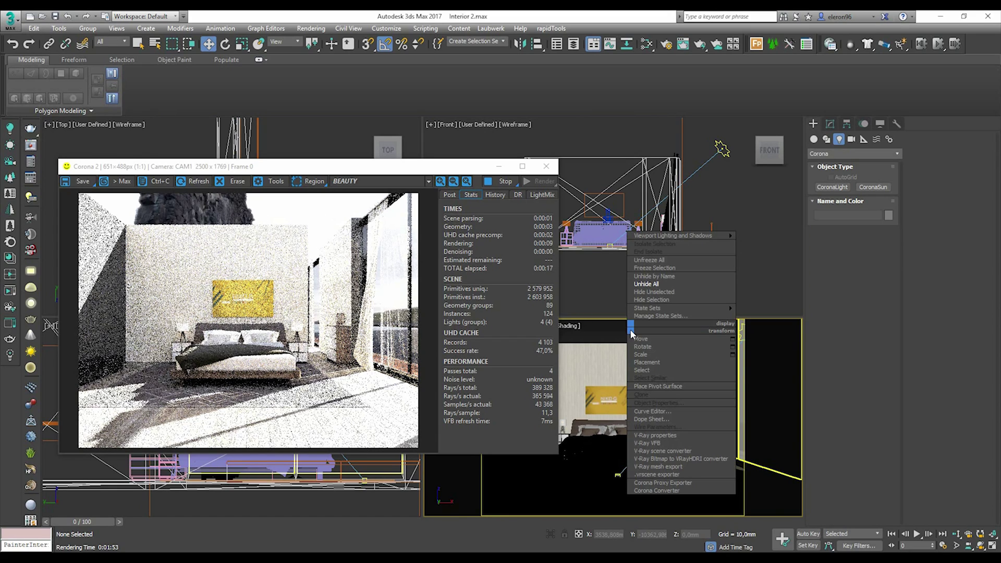
click(653, 285)
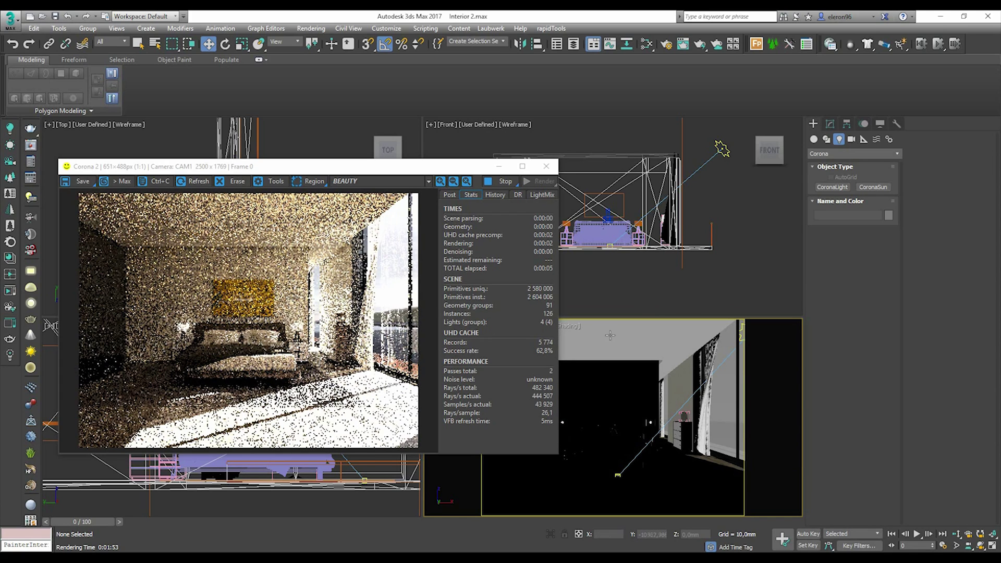
- Select the Corona Sun outside the windows and set its intensity to 0,06
click(740, 270)
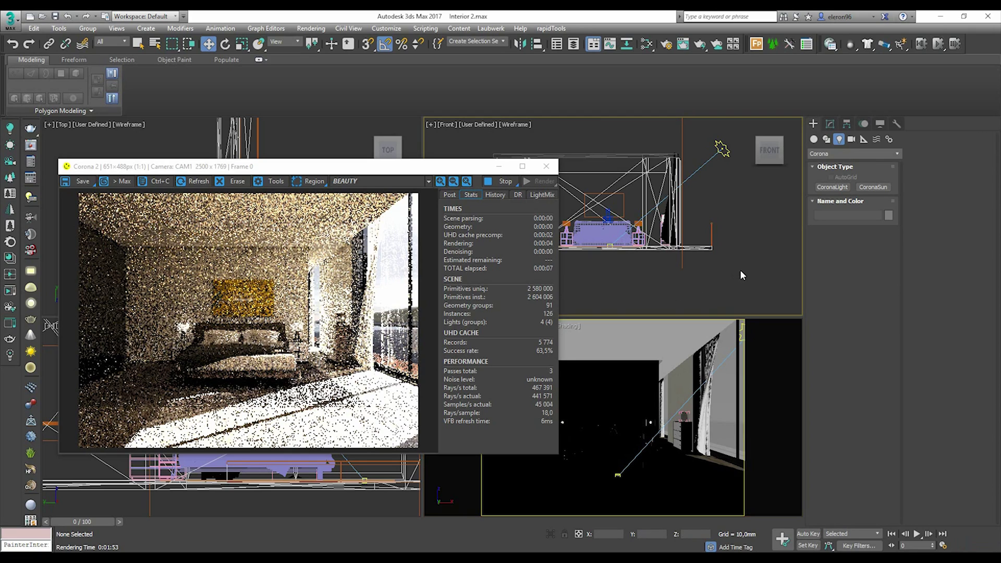
click(722, 150)
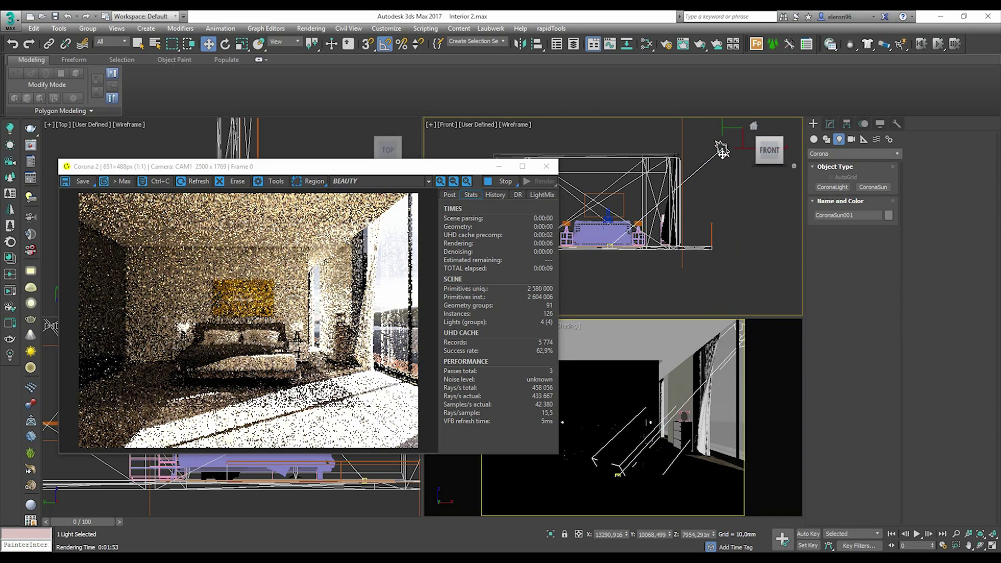
click(831, 127)
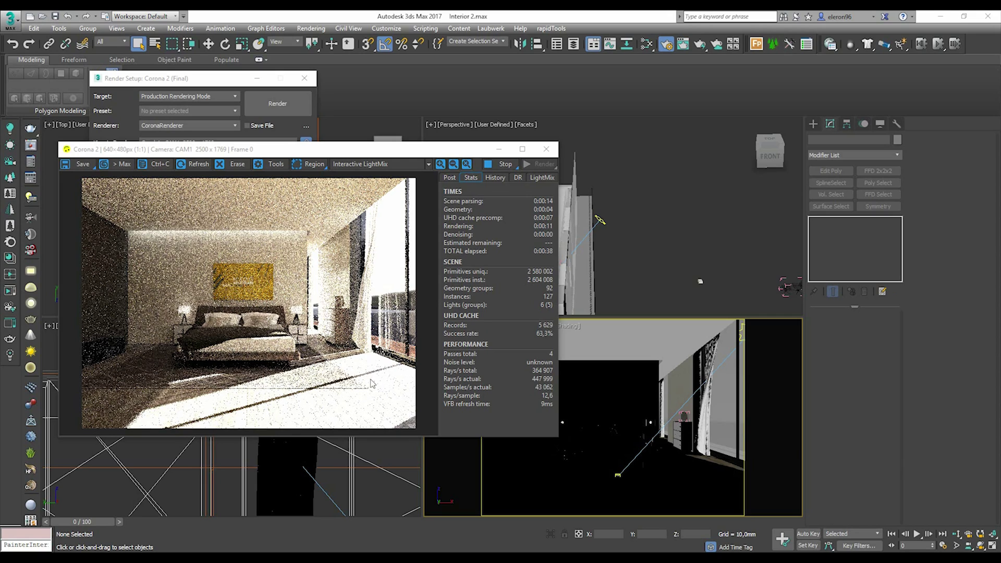
click(627, 230)
middle_drag(615, 254, 640, 258)
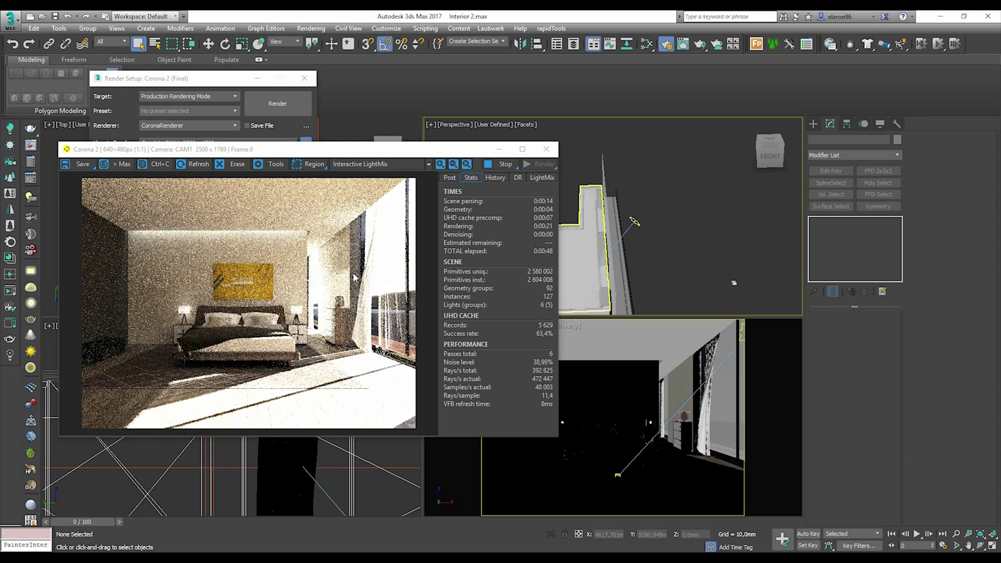
click(636, 222)
click(868, 367)
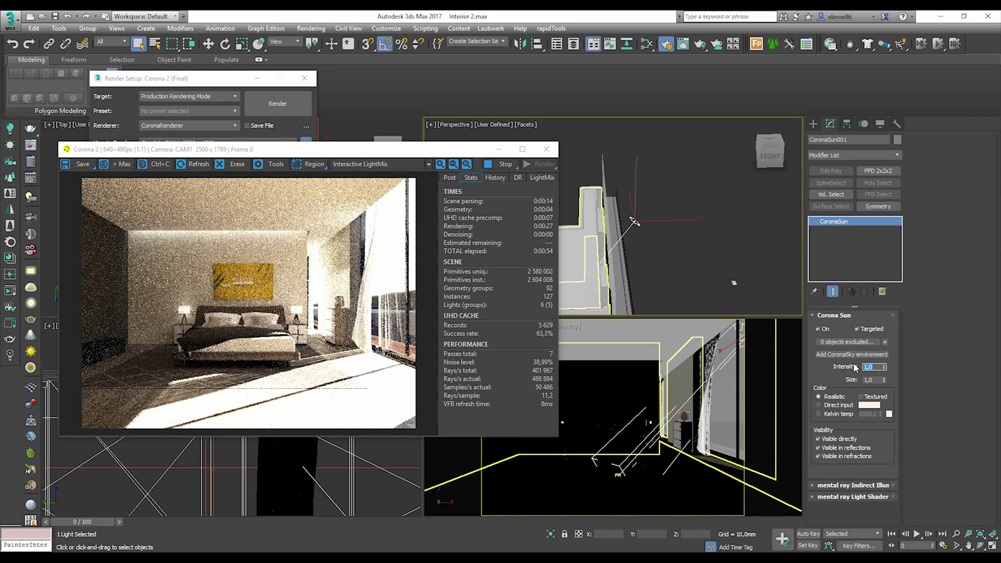
text(0,0)
key(Return)
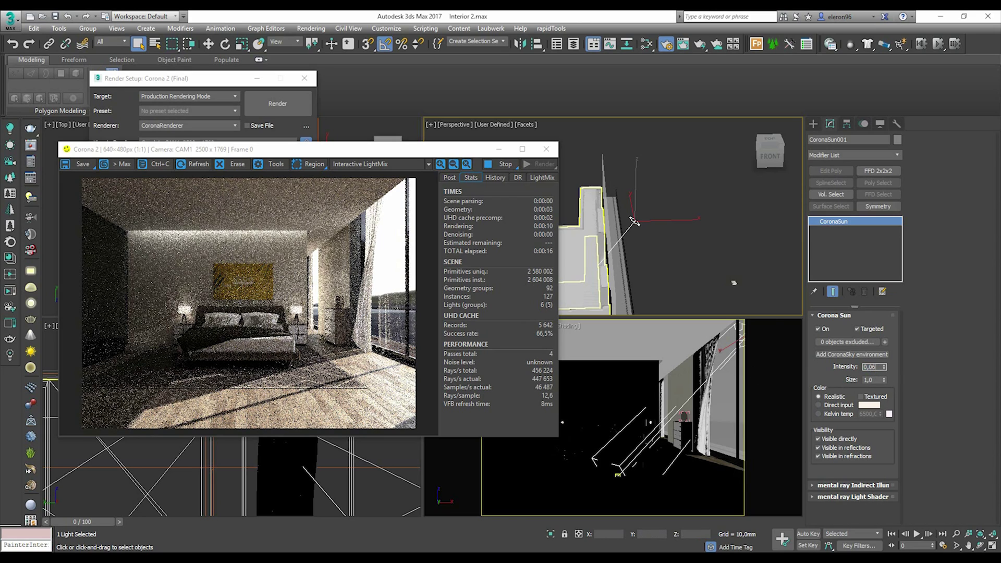
key(Return)
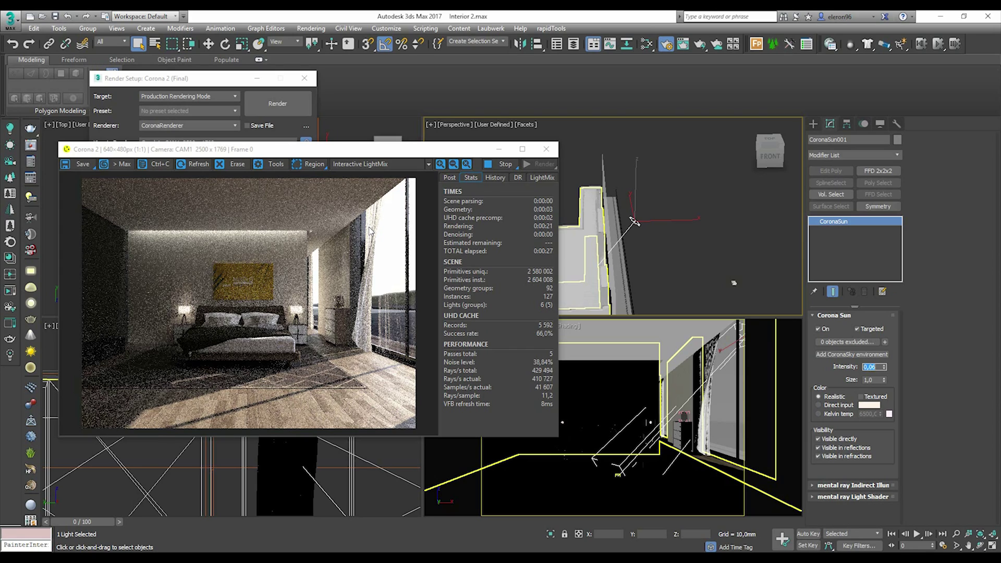
- Bring up the Corona scene environment settings and delete all three bitmap nodes from the Slate Material Editor view
click(170, 78)
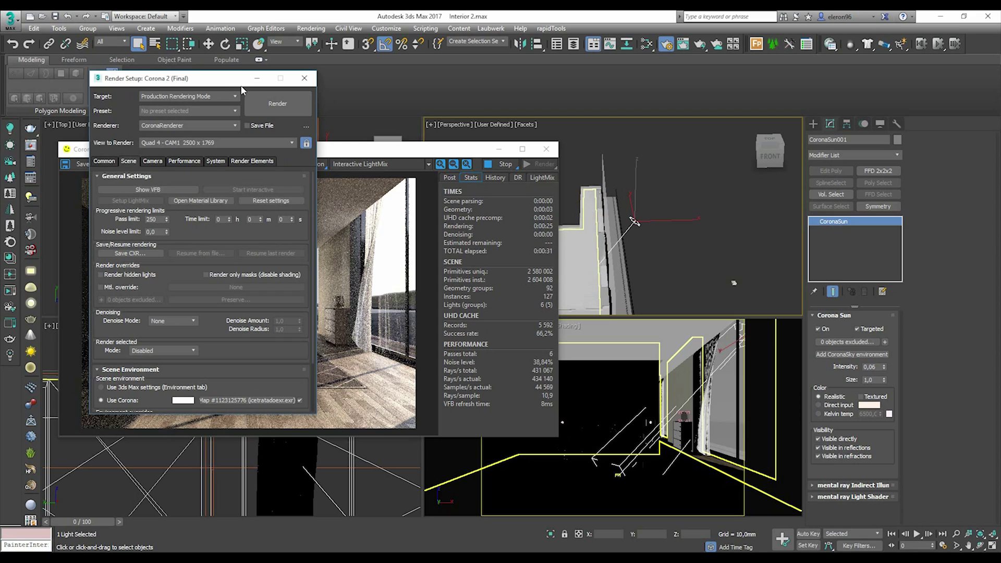
drag(218, 84, 282, 85)
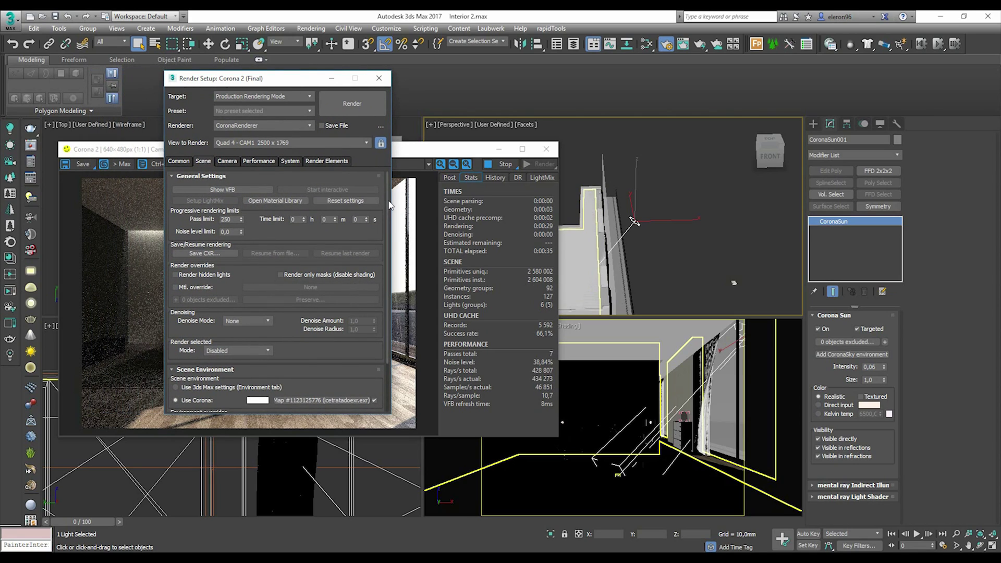
scroll(387, 235, down, 3)
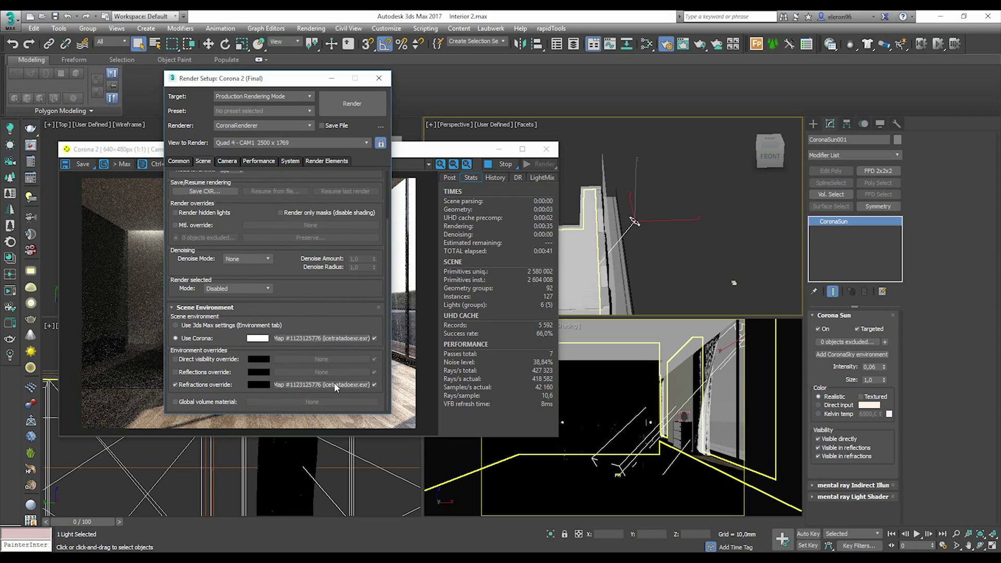
scroll(343, 296, up, 3)
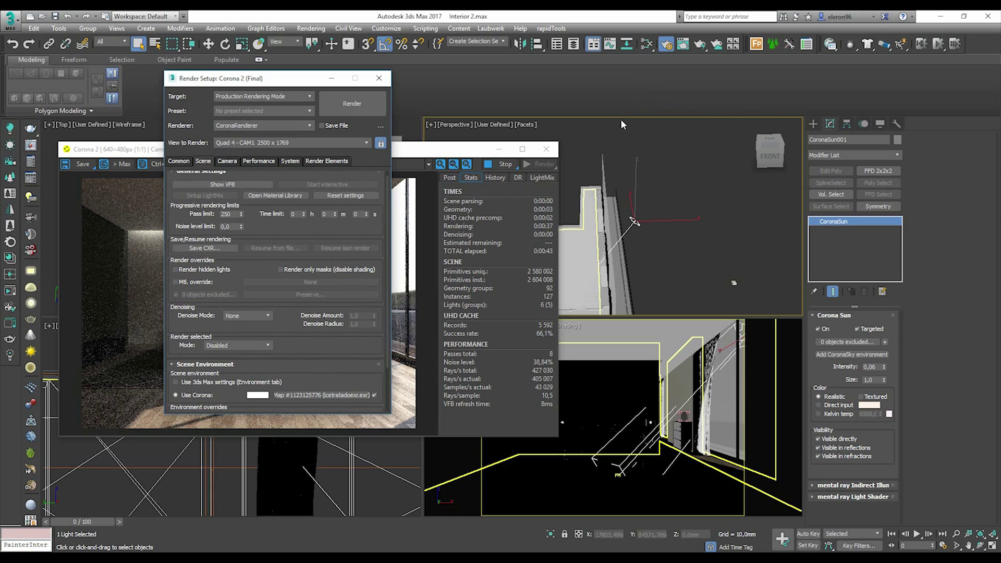
key(m)
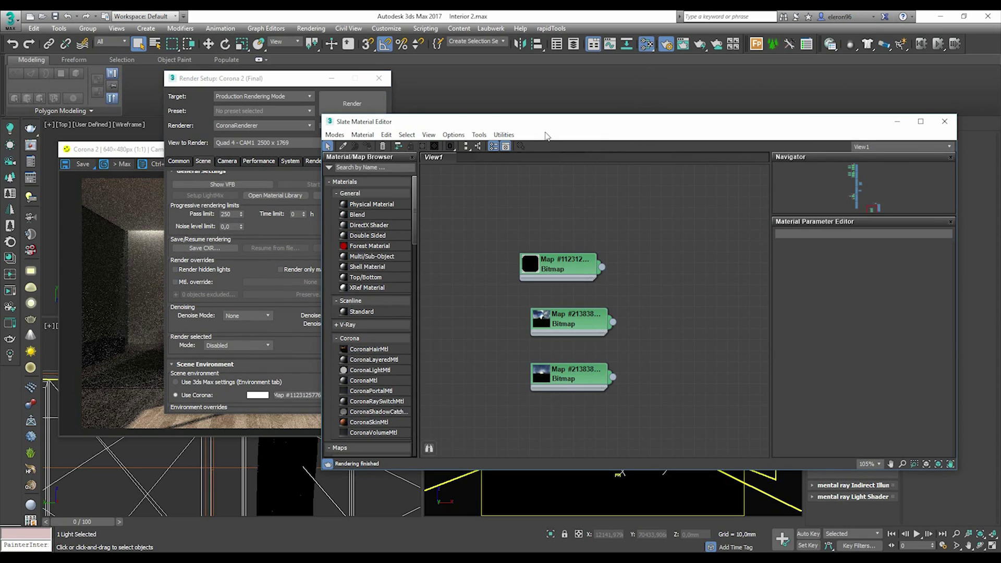
drag(498, 121, 448, 85)
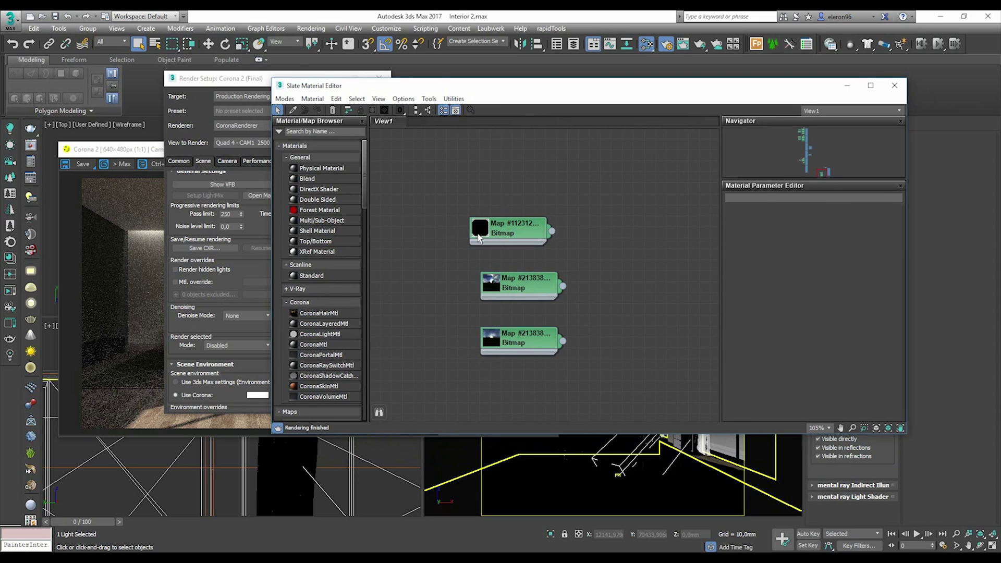
drag(618, 186, 452, 386)
key(Delete)
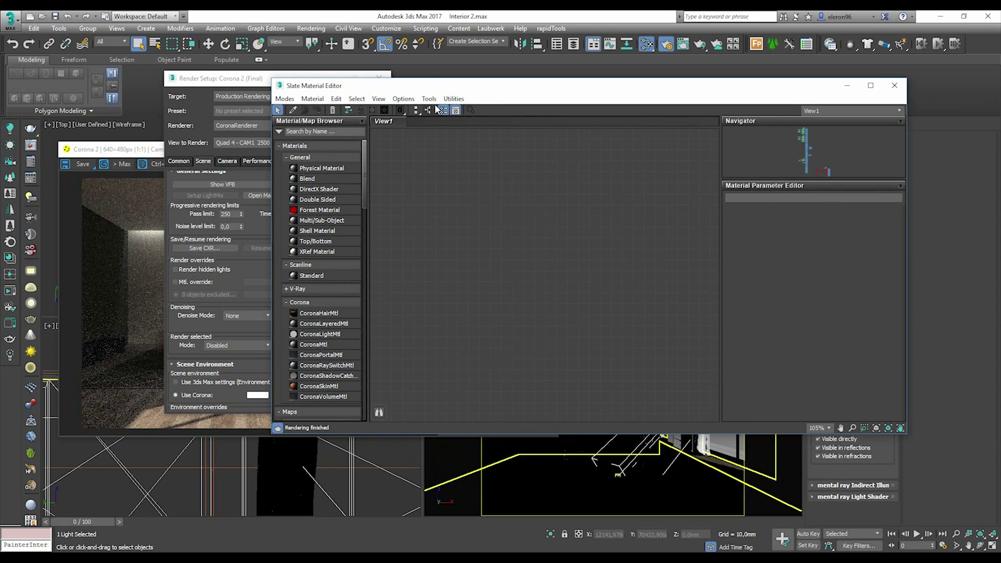
- Move the Slate Material Editor clear of Render Setup and place the Corona environment bitmap in its view as an instance
drag(445, 88, 595, 91)
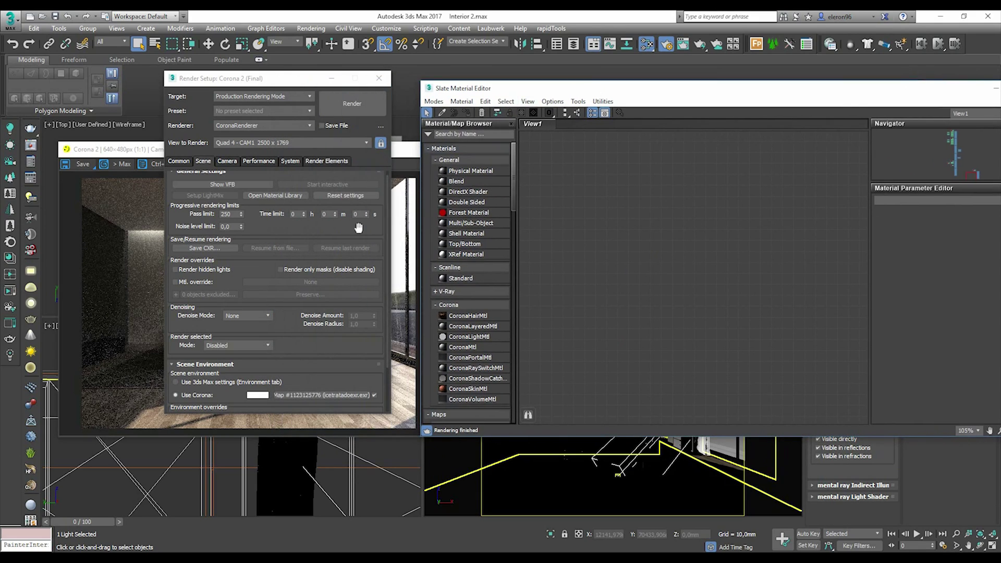
drag(306, 397, 683, 248)
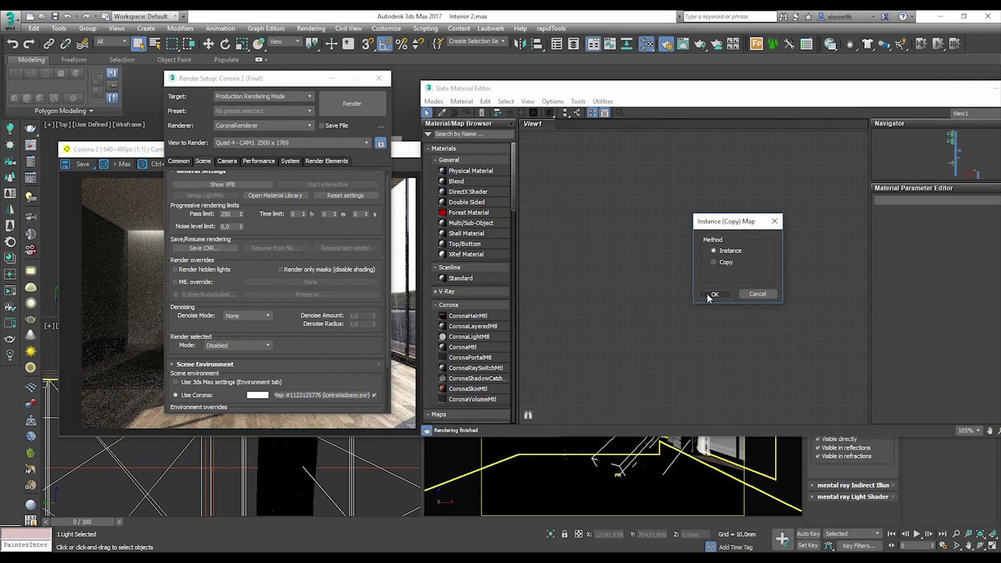
click(713, 294)
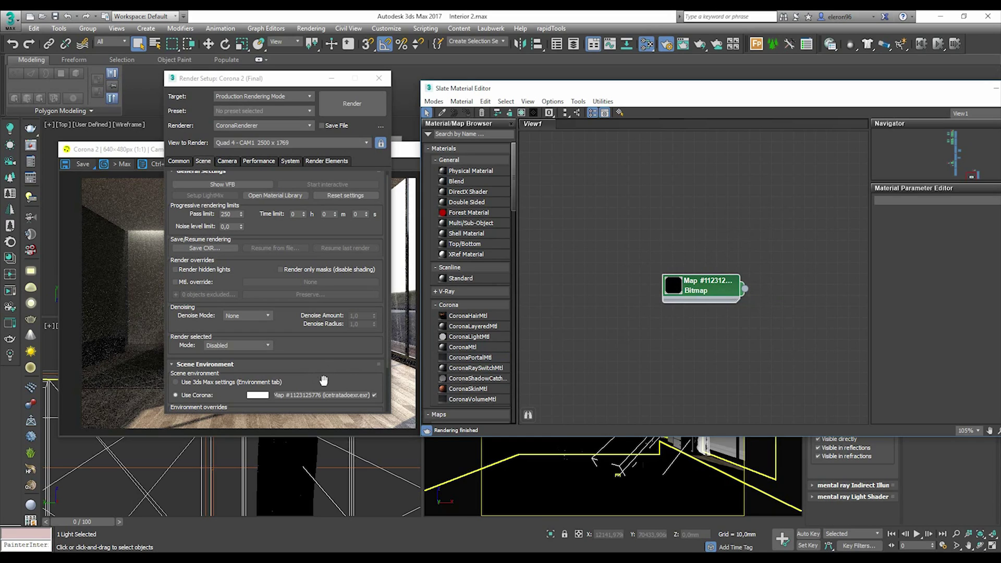
click(572, 388)
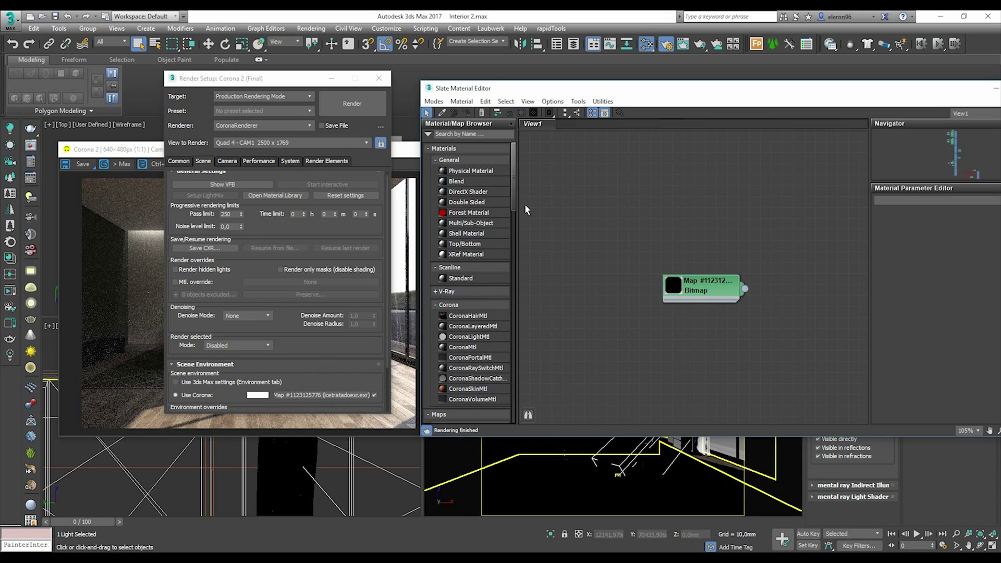
- Start adding a Bitmap map and browse to the root of drive E:, closing the Corona error messages
scroll(510, 214, down, 5)
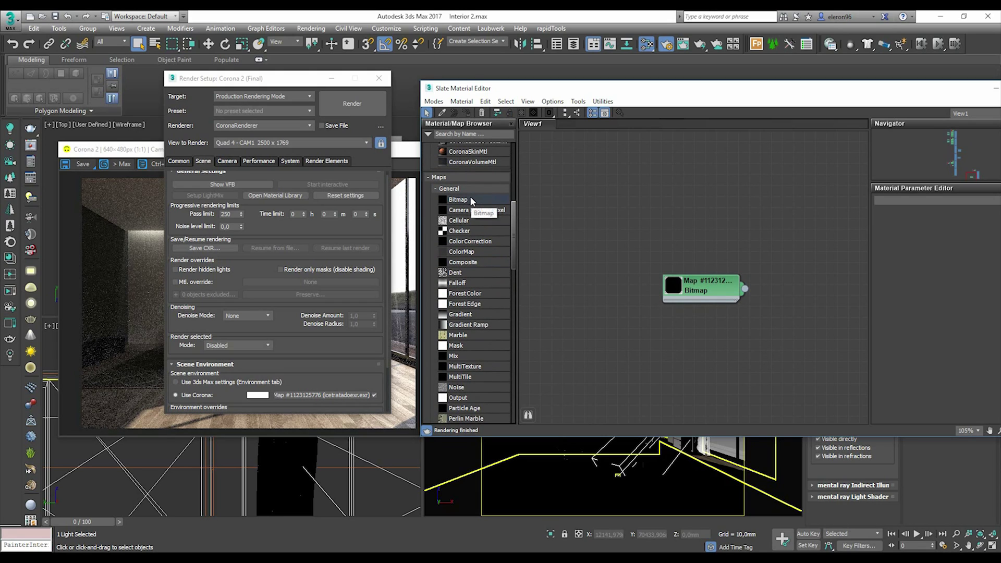
click(470, 200)
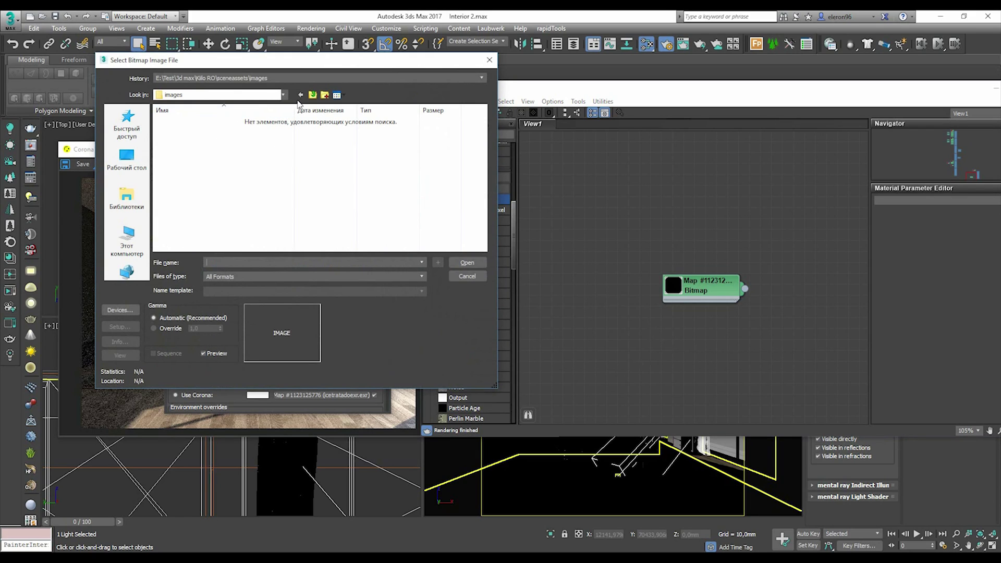
click(313, 95)
click(313, 95)
click(314, 95)
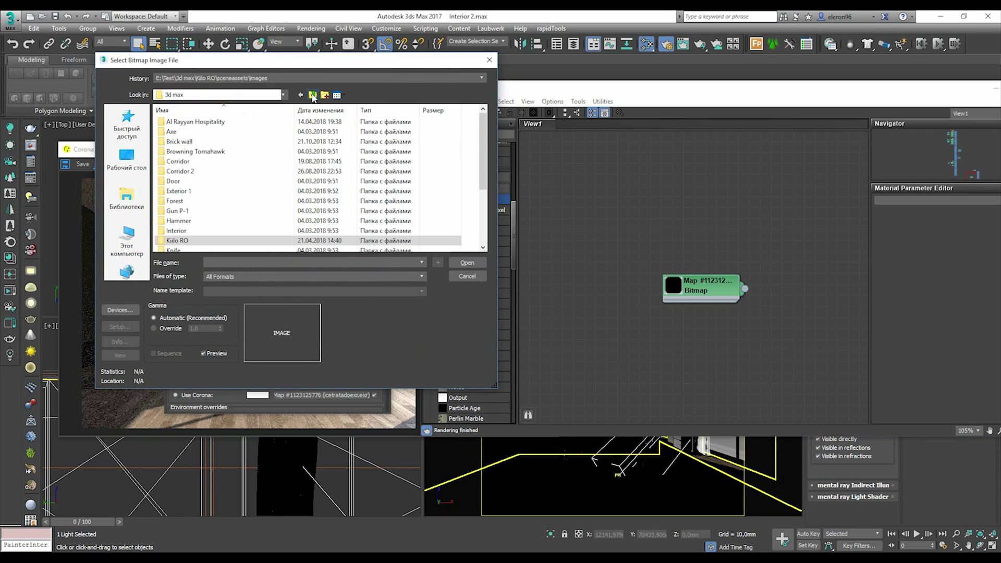
click(314, 96)
click(315, 96)
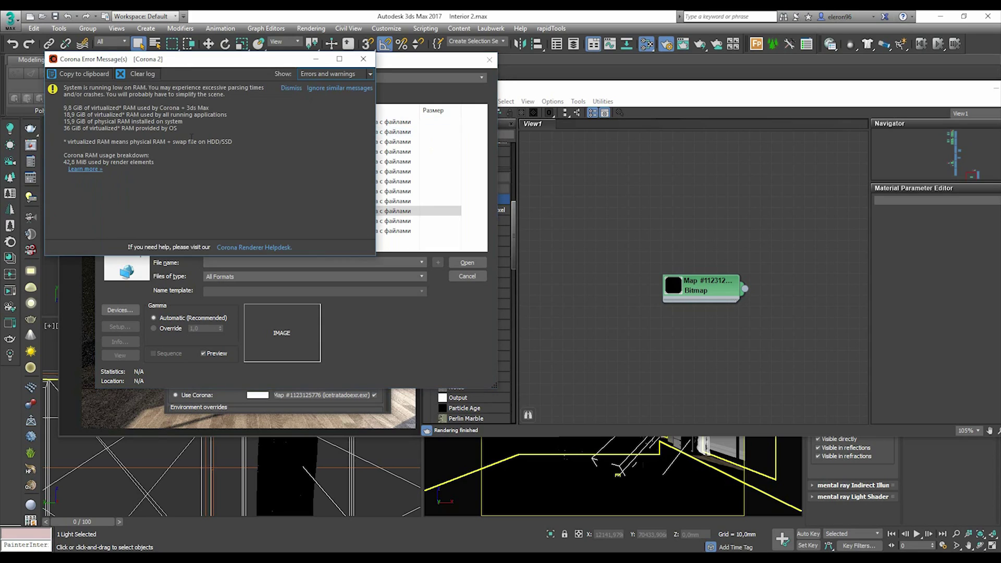
click(363, 59)
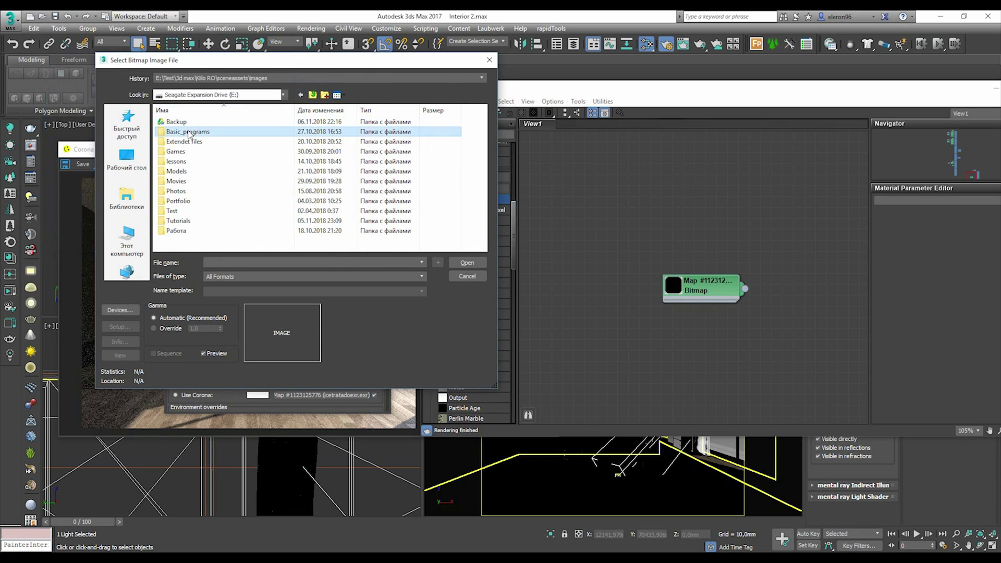
click(314, 94)
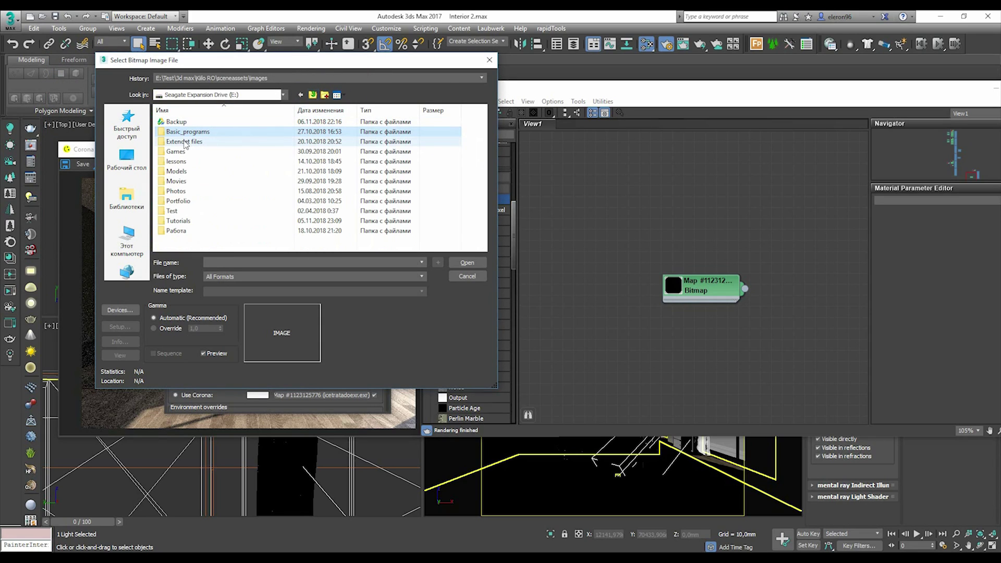
- Load VizPeople_non_commercial_hdr_v1_03.hdr from the HDRI folder in Extendet files, !Render Textures as a new bitmap node
double_click(185, 141)
double_click(180, 123)
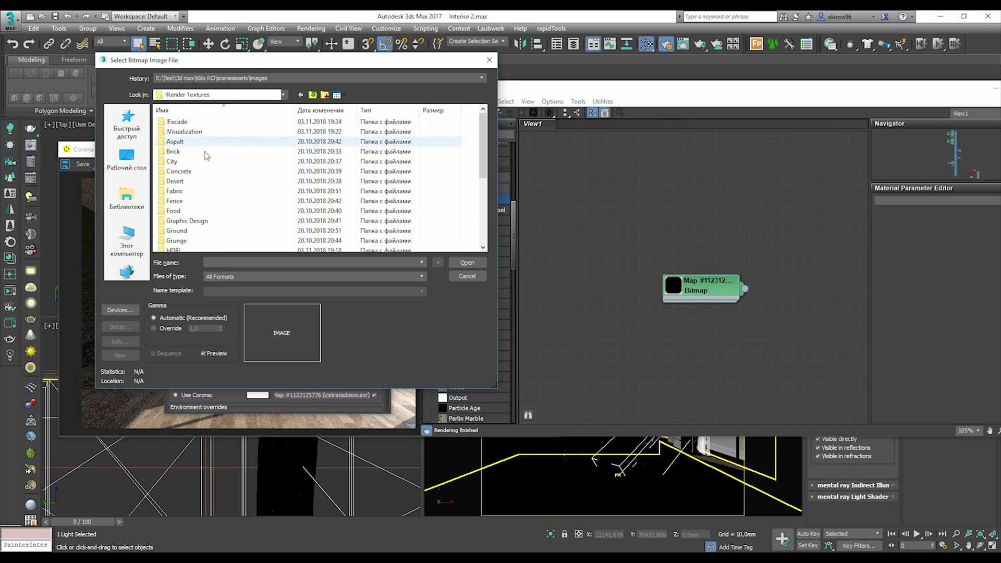
scroll(192, 198, down, 3)
double_click(198, 162)
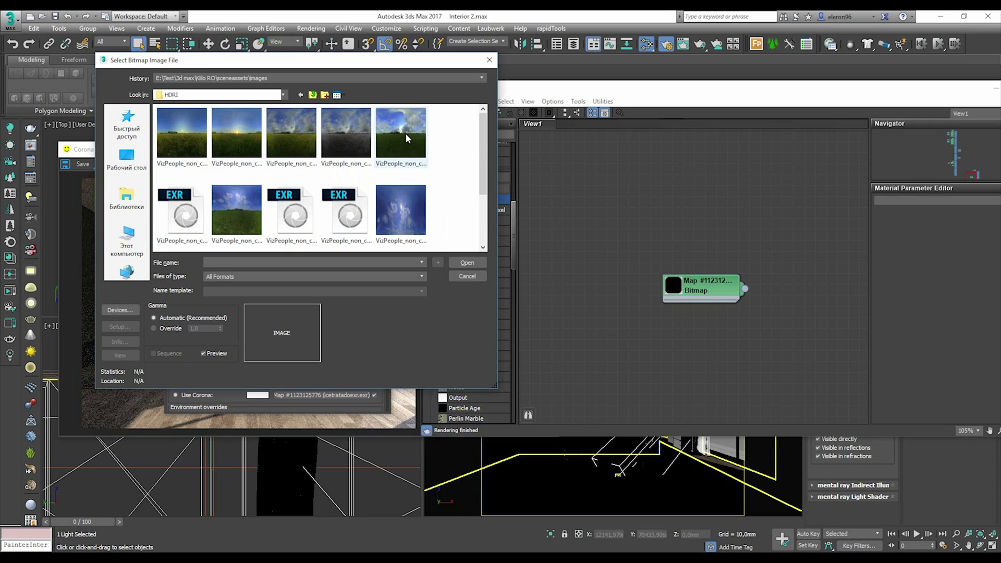
scroll(438, 163, down, 2)
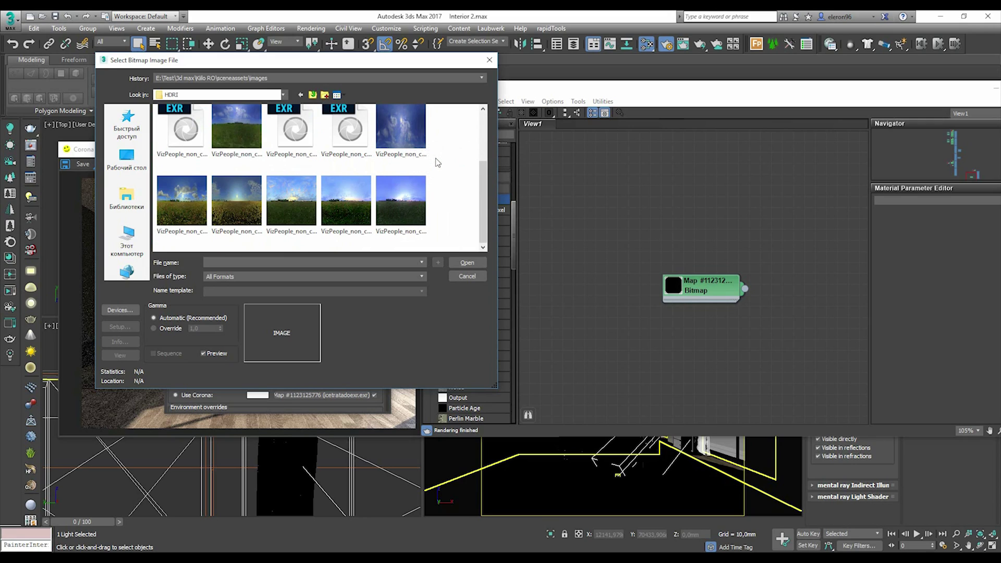
scroll(422, 189, up, 2)
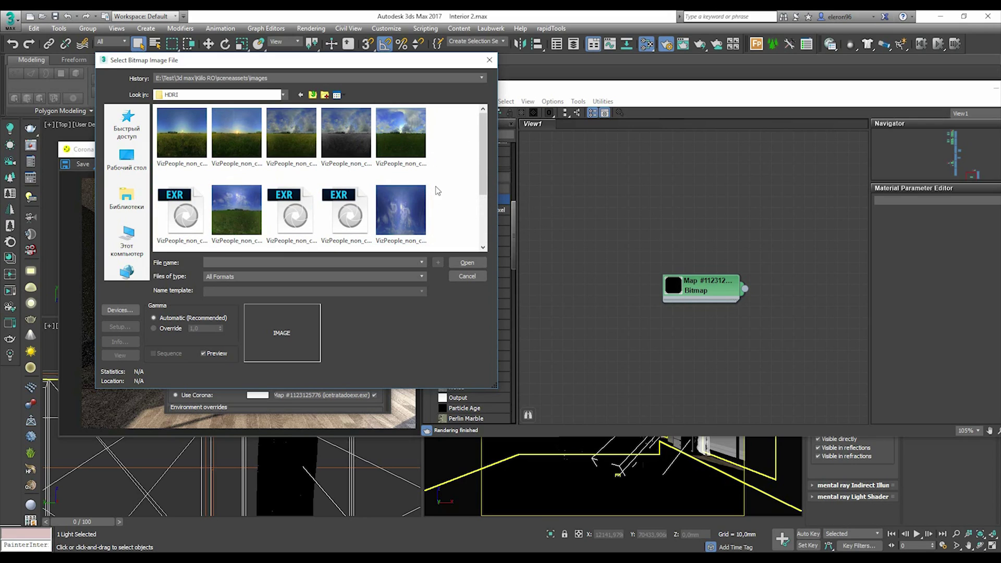
click(302, 136)
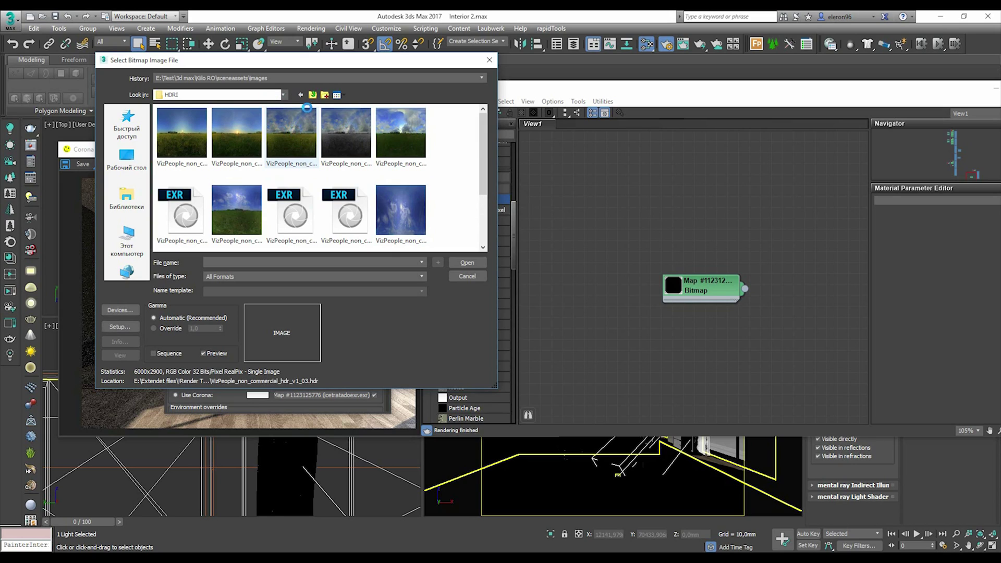
click(471, 266)
click(254, 287)
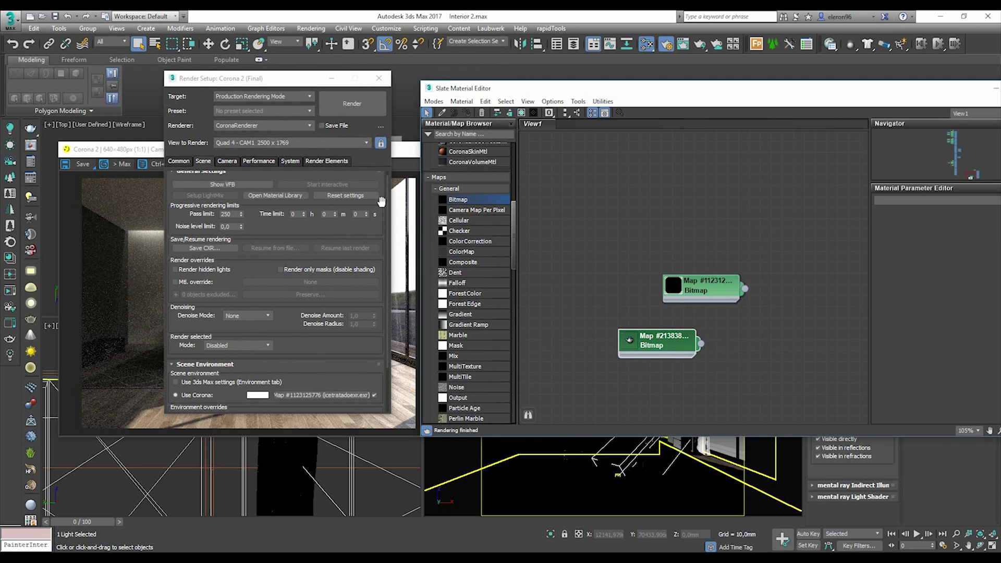
- Assign the new HDRI bitmap as an instance to both the Corona scene environment and the refractions override
scroll(382, 250, down, 3)
scroll(382, 251, down, 1)
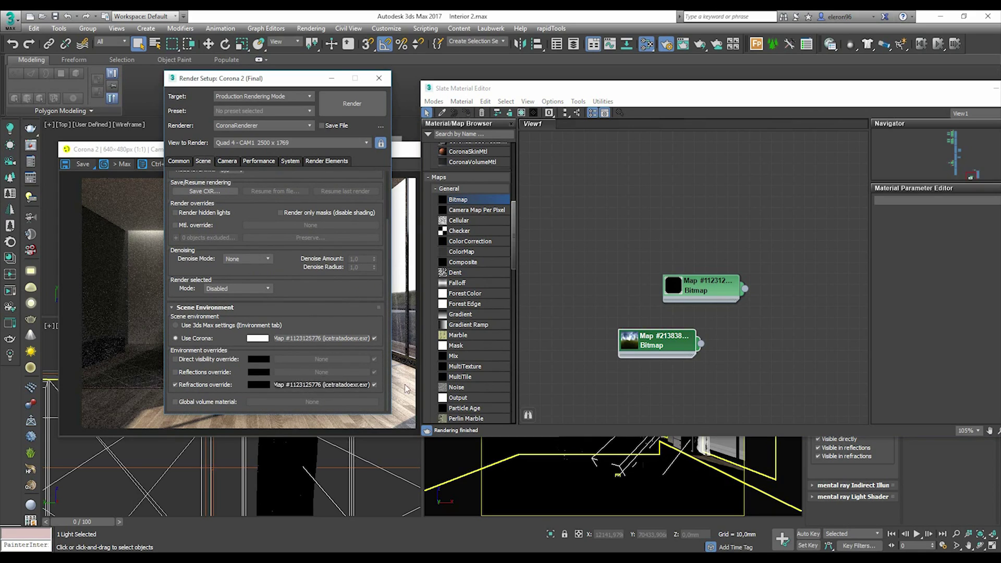
click(701, 345)
drag(701, 345, 308, 333)
click(258, 277)
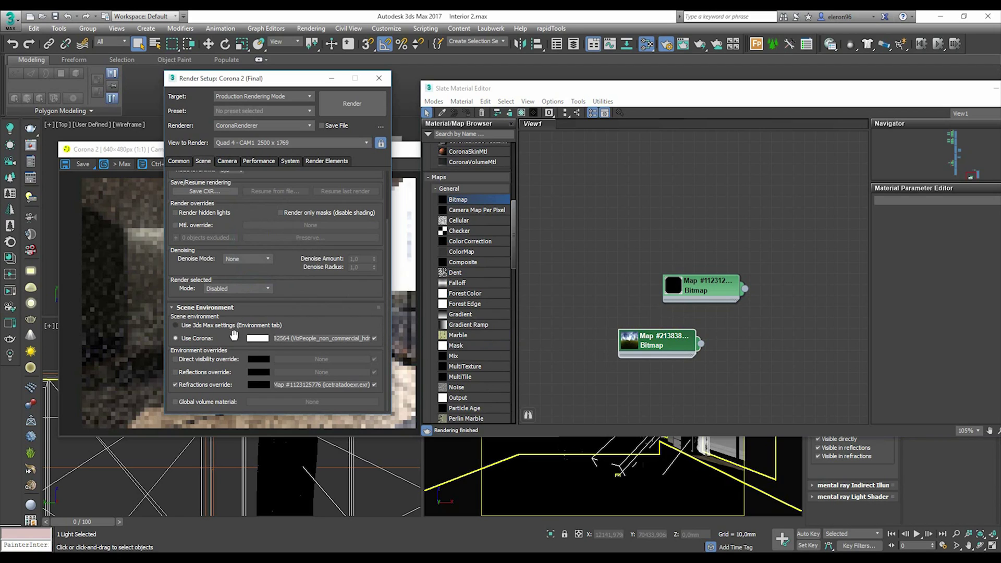
drag(701, 346, 365, 371)
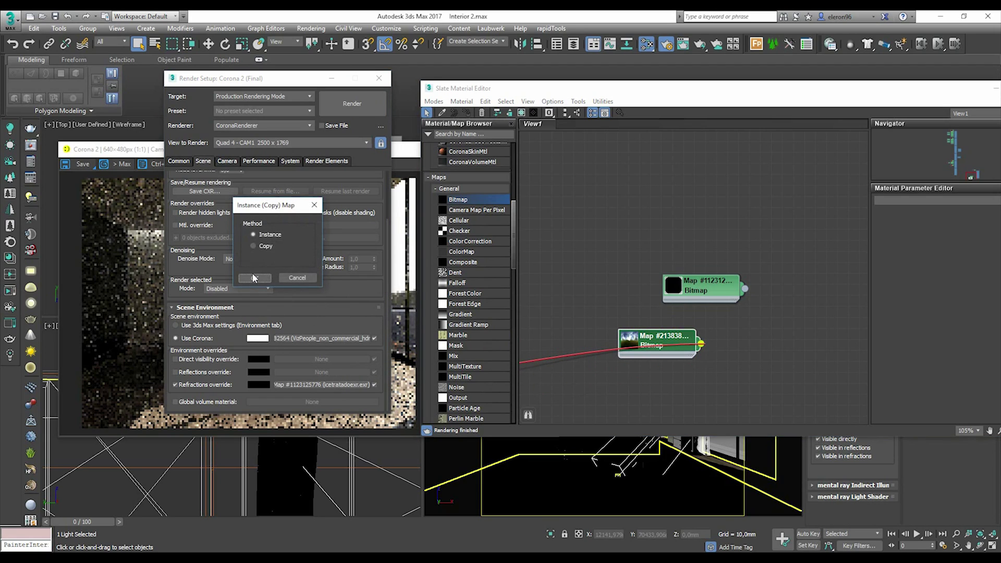
click(254, 278)
- Examine the interactive render with the new sky in the Alpha channel and in the BEAUTY channel
click(129, 150)
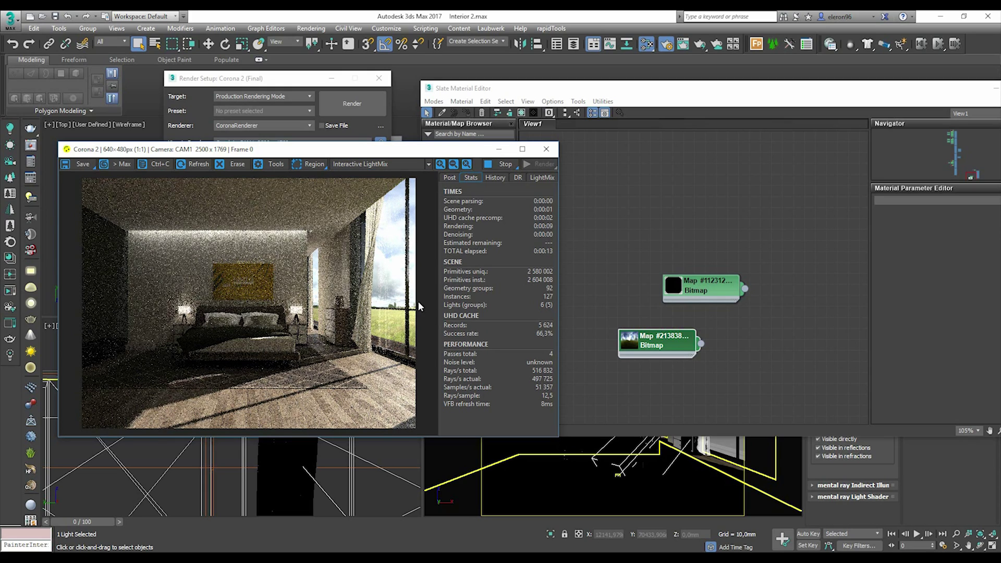
click(408, 164)
click(371, 186)
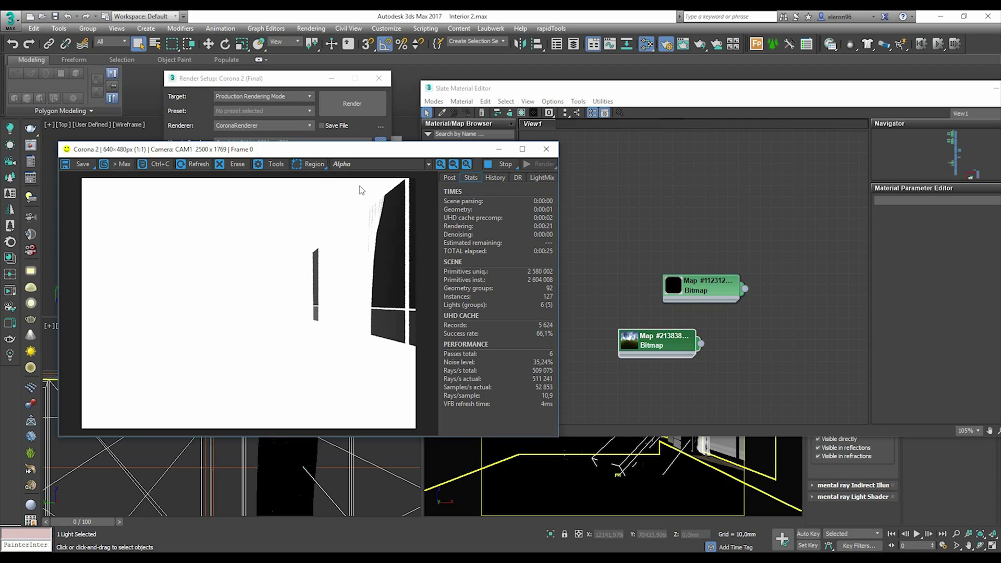
click(384, 164)
click(374, 174)
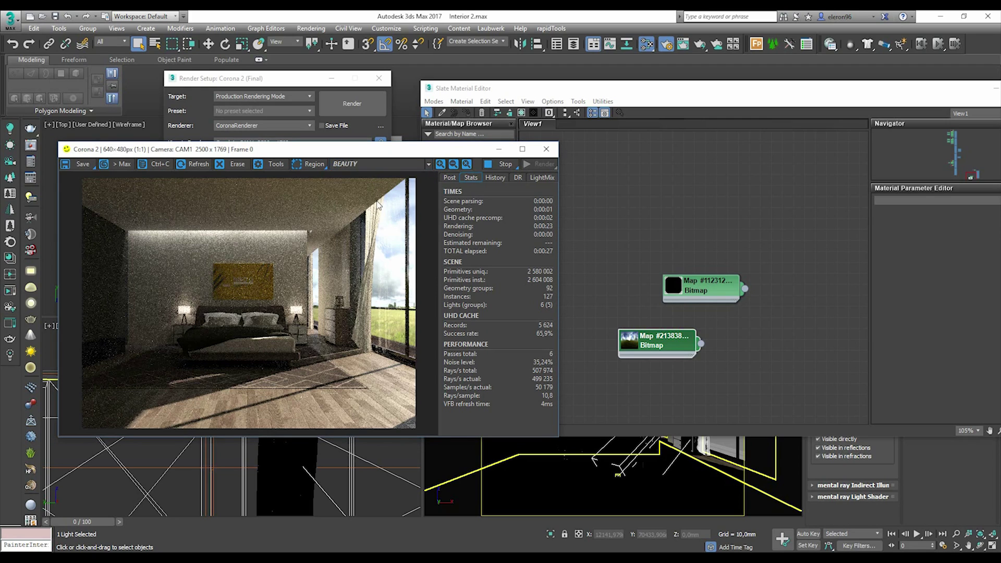
- Close the Slate Material Editor and place Render Setup beside the render window, showing its general settings
click(597, 190)
drag(757, 94, 425, 125)
click(736, 118)
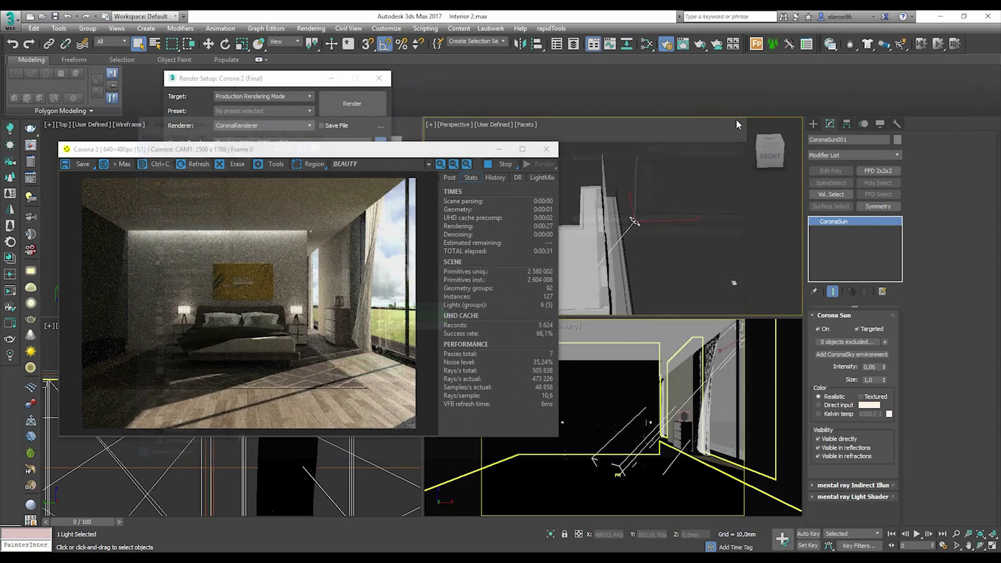
click(262, 83)
drag(262, 85, 668, 118)
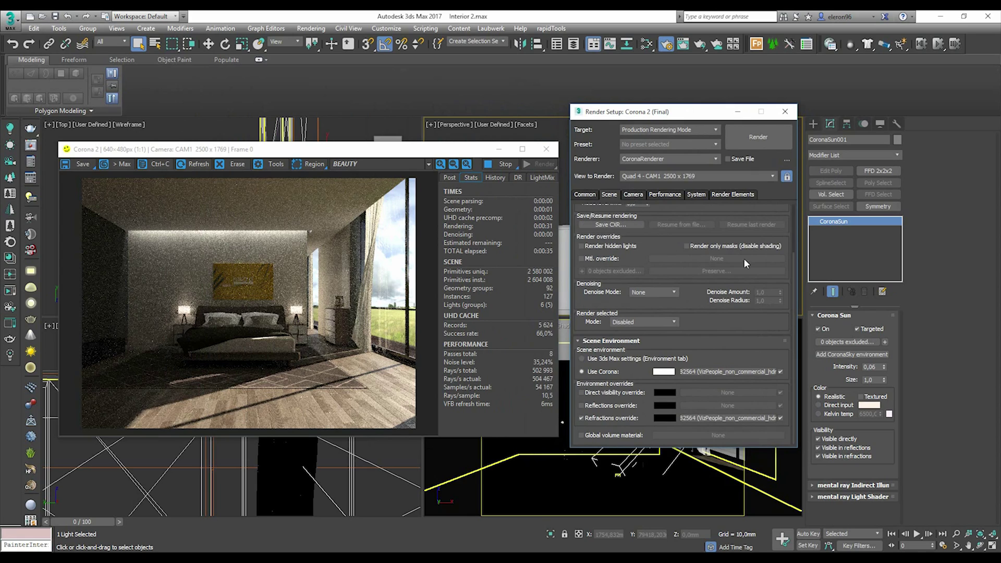
scroll(656, 342, up, 3)
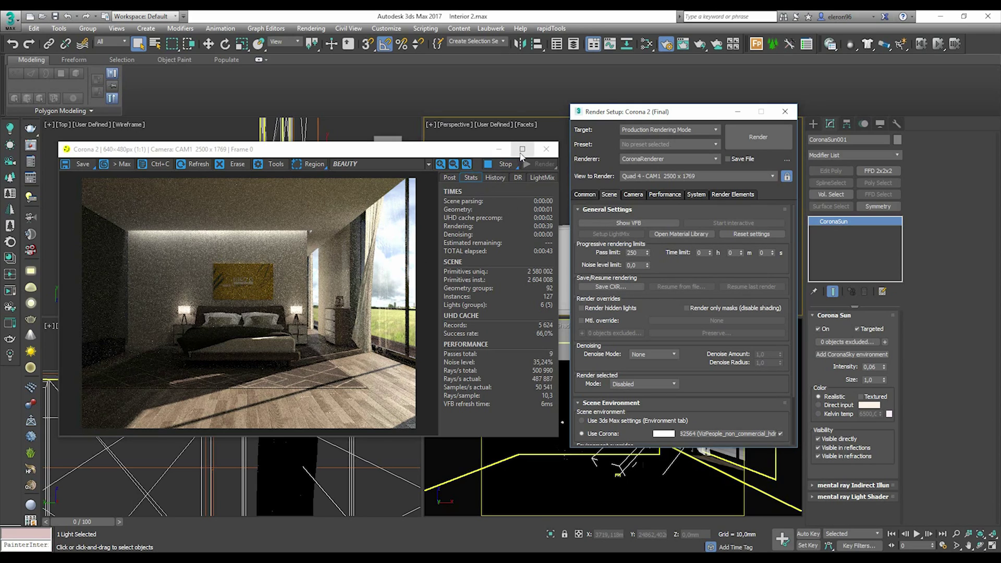
- Close the running render, generate Interactive LightMix layers separated by Instanced Lights, and restart the interactive render
click(548, 151)
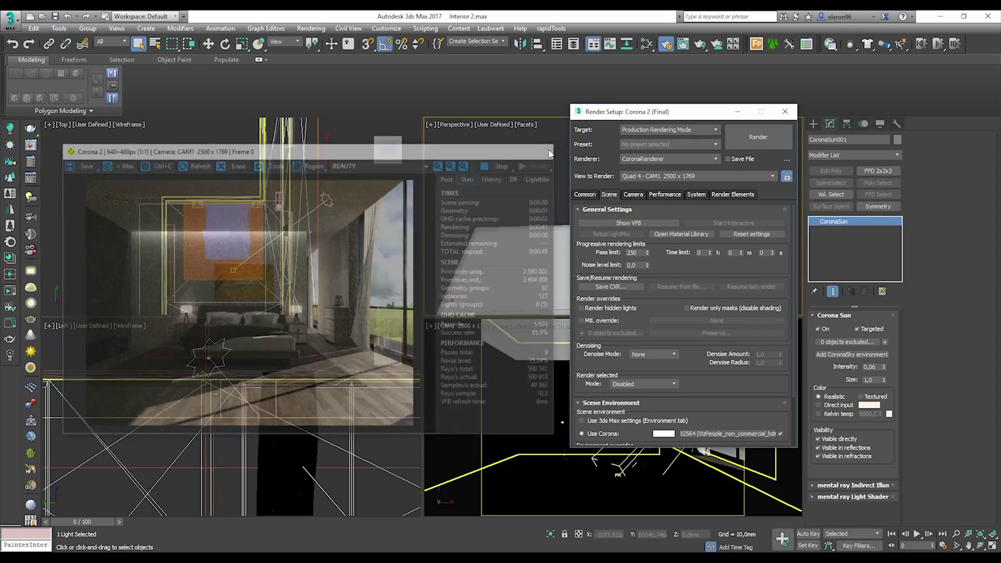
click(625, 236)
drag(680, 243, 424, 199)
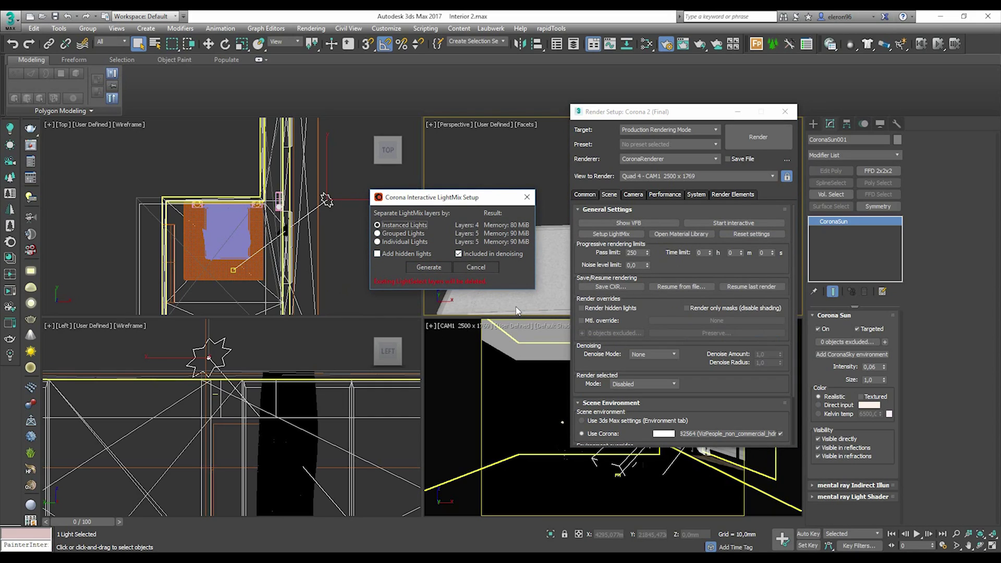
click(428, 267)
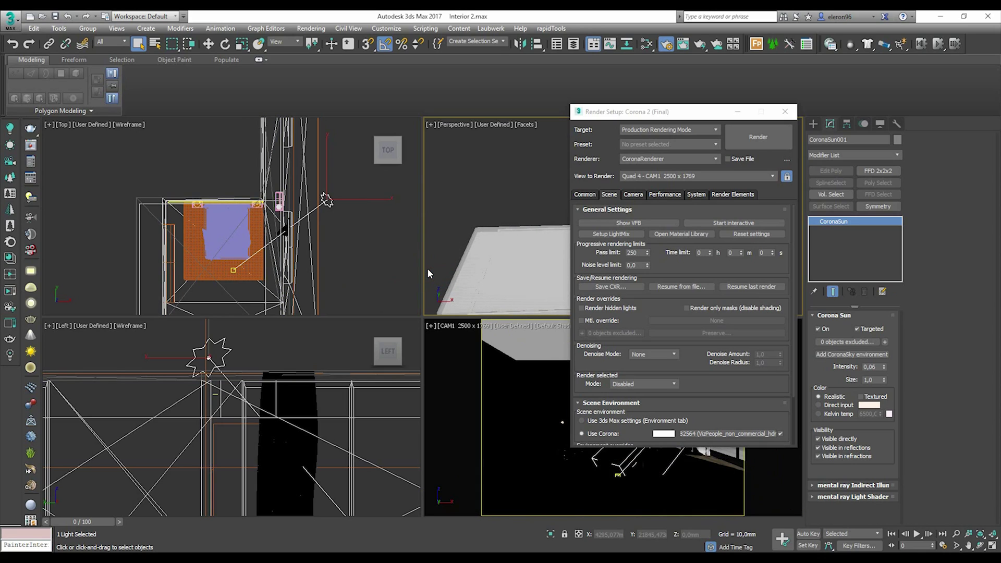
click(729, 224)
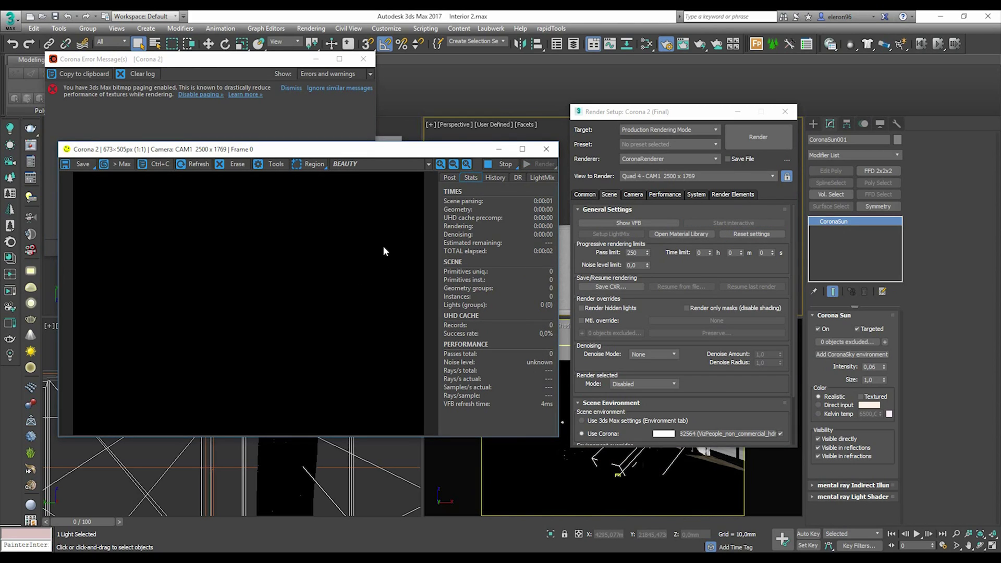
- Toggle the CoronaLight004 and CoronaLight006 layers off and on in LightMix to compare their contributions
click(544, 178)
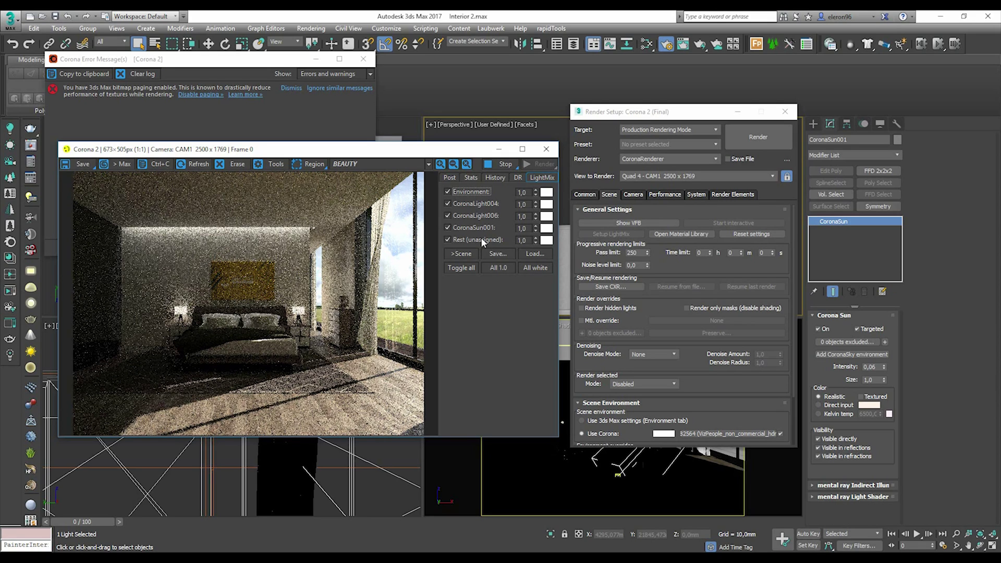
click(447, 204)
click(447, 214)
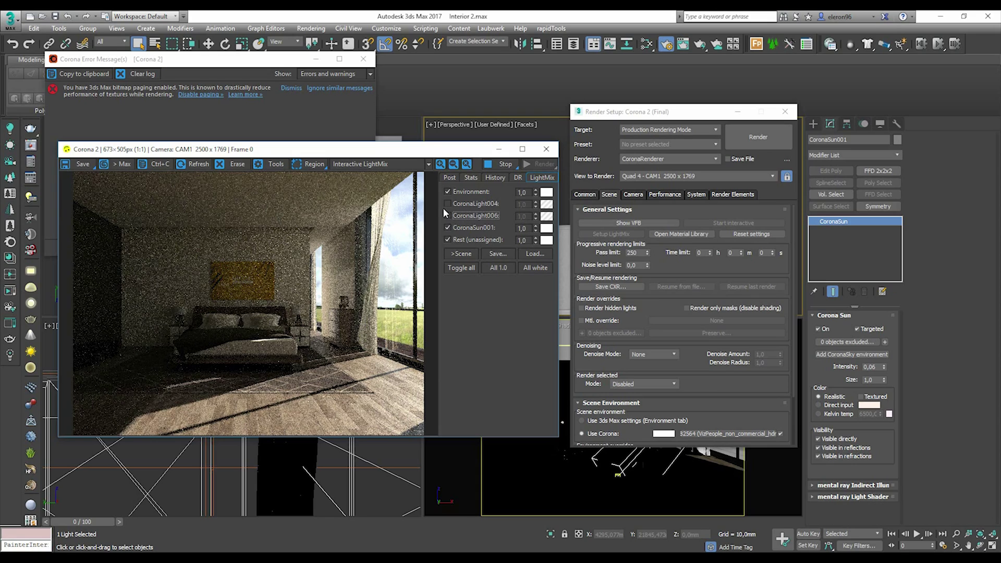
click(447, 215)
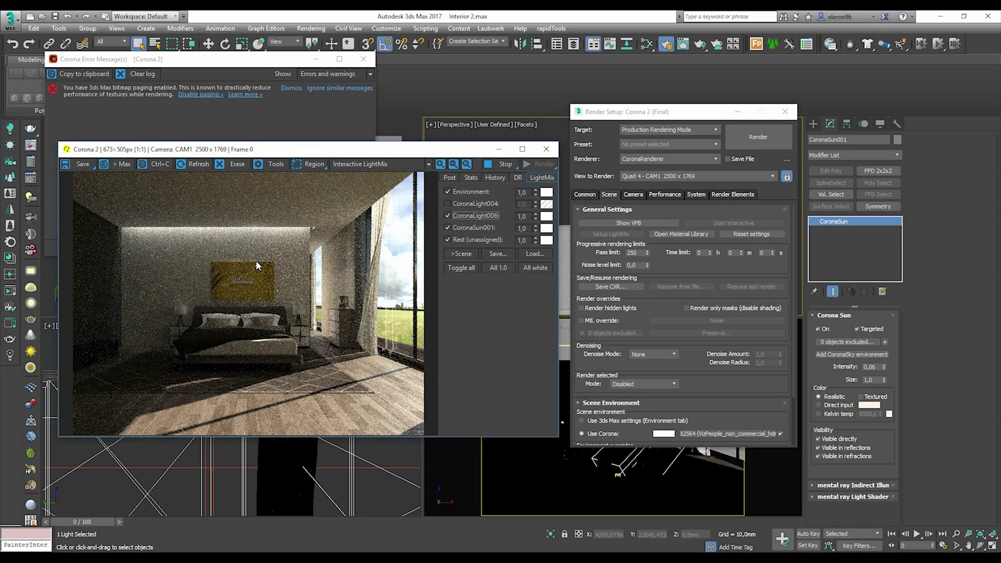
click(447, 215)
click(447, 215)
click(447, 215)
click(448, 215)
click(449, 204)
click(448, 204)
click(449, 202)
click(449, 201)
click(447, 203)
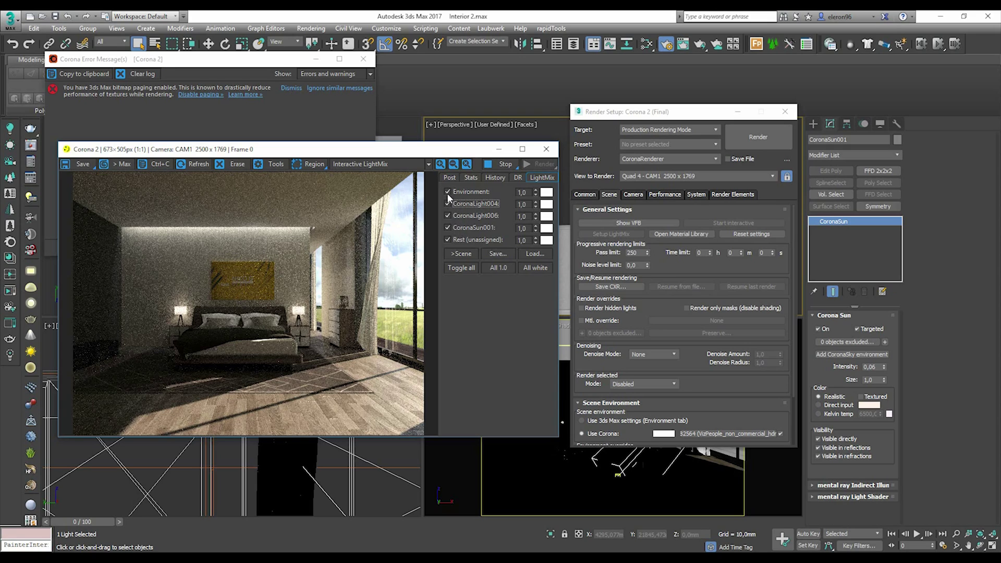
- Turn off the CoronaSun001 and Environment layers in LightMix so only the interior lights contribute
click(446, 227)
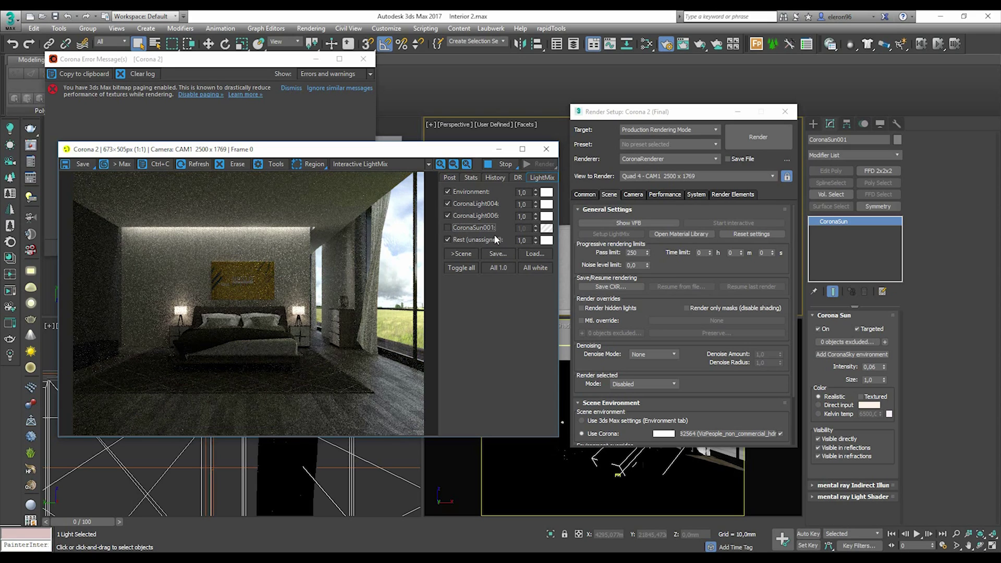
click(447, 192)
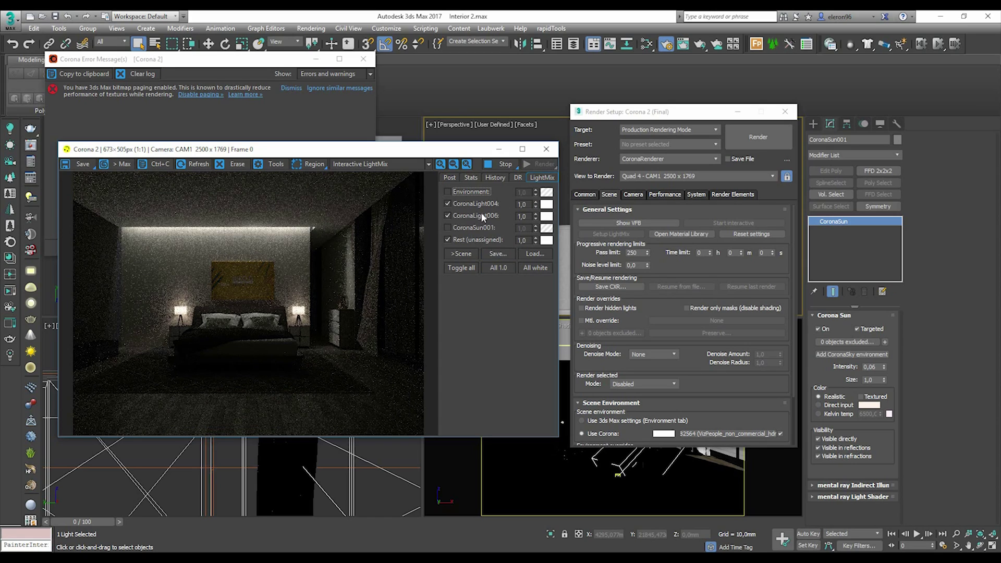
- Tint the CoronaLight006 layer a saturated purple in LightMix, using hue 197 and value 236
click(446, 203)
click(547, 216)
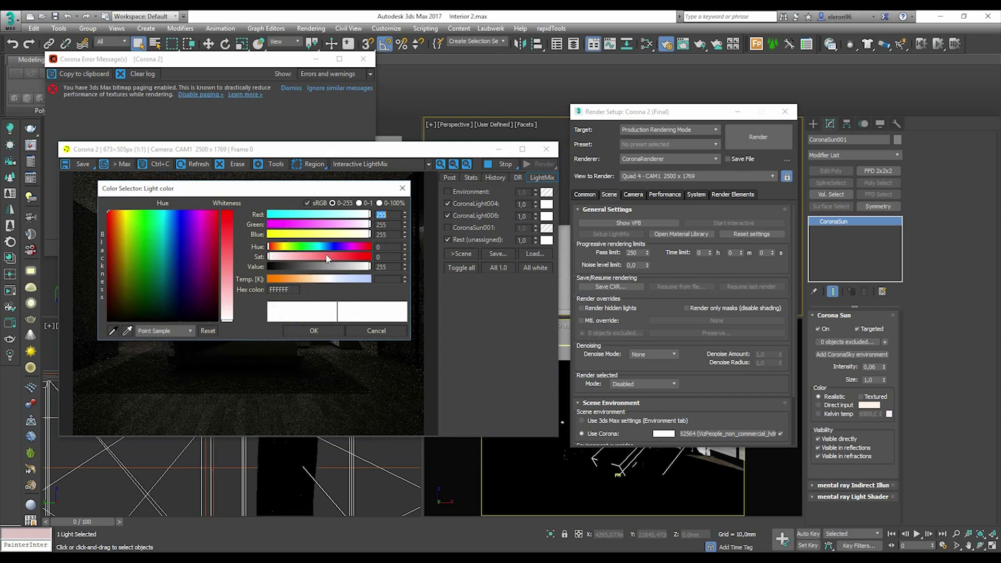
mouse_move(193, 239)
mouse_down()
mouse_move(174, 217)
mouse_move(193, 218)
mouse_up()
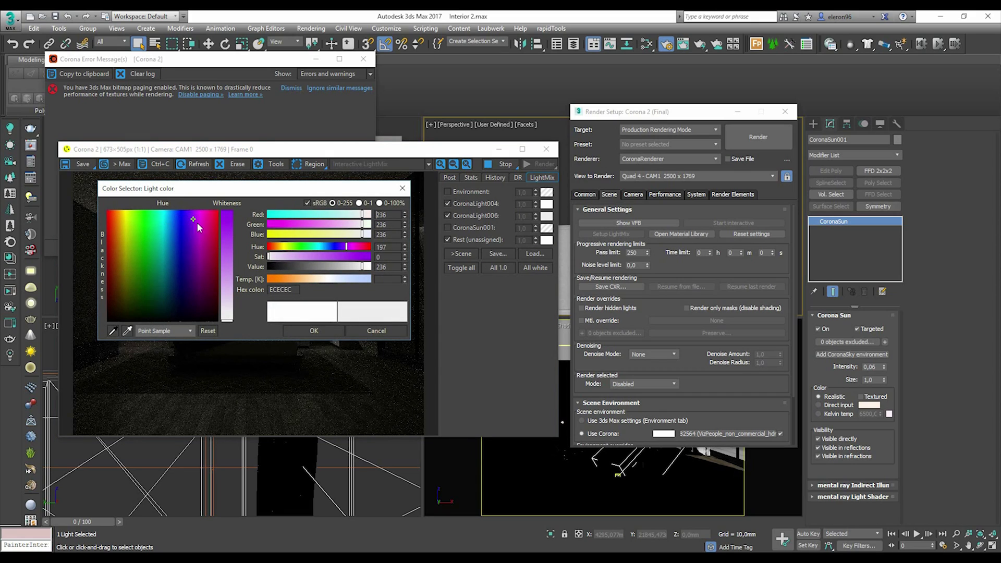
drag(229, 307, 231, 222)
click(332, 328)
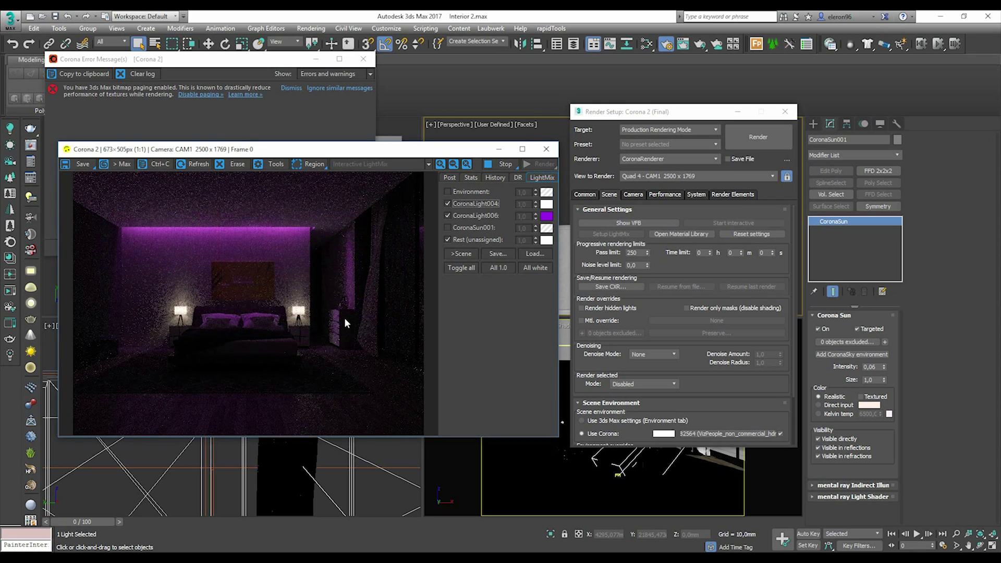
- Tint the CoronaLight004 layer blue (RGB 24, 47, 208) in LightMix and set its intensity to 5,0
click(546, 204)
mouse_move(188, 236)
mouse_down()
mouse_move(164, 234)
mouse_move(179, 231)
mouse_up()
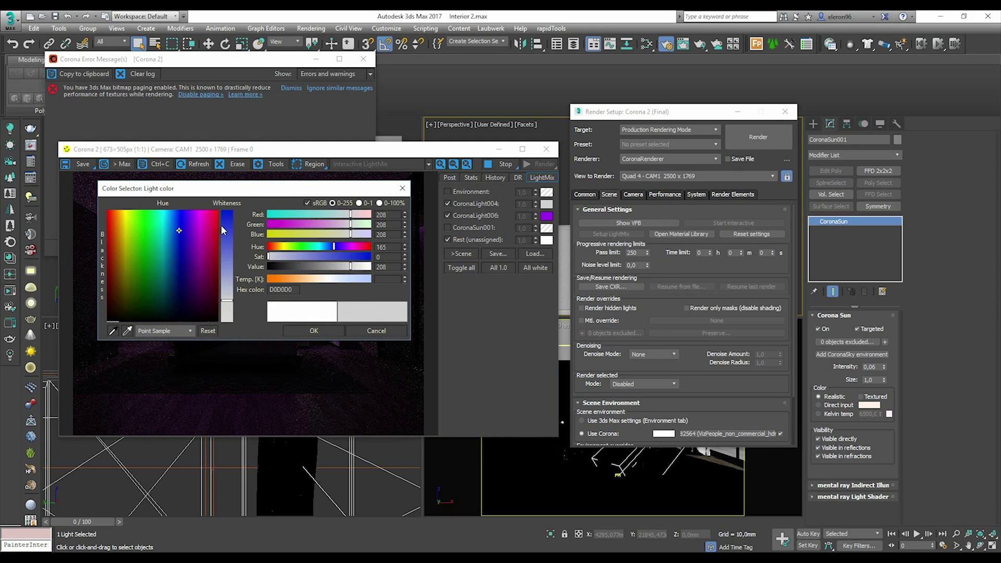
click(227, 221)
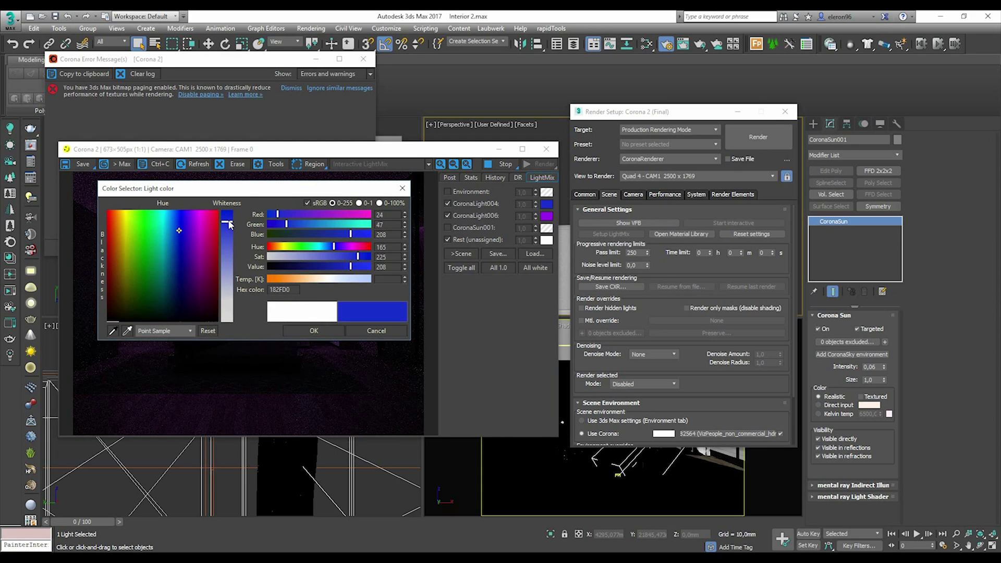
click(314, 331)
key(Tab)
text(5)
key(Return)
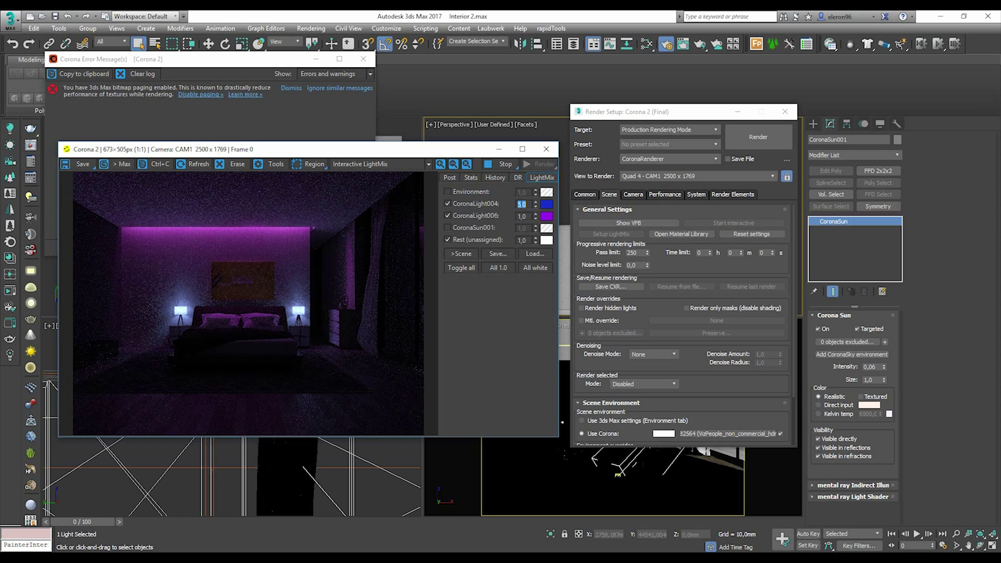
- Reset all LightMix intensities to 1.0 and colors to white, and turn the CoronaSun001 and Environment layers back on
click(496, 268)
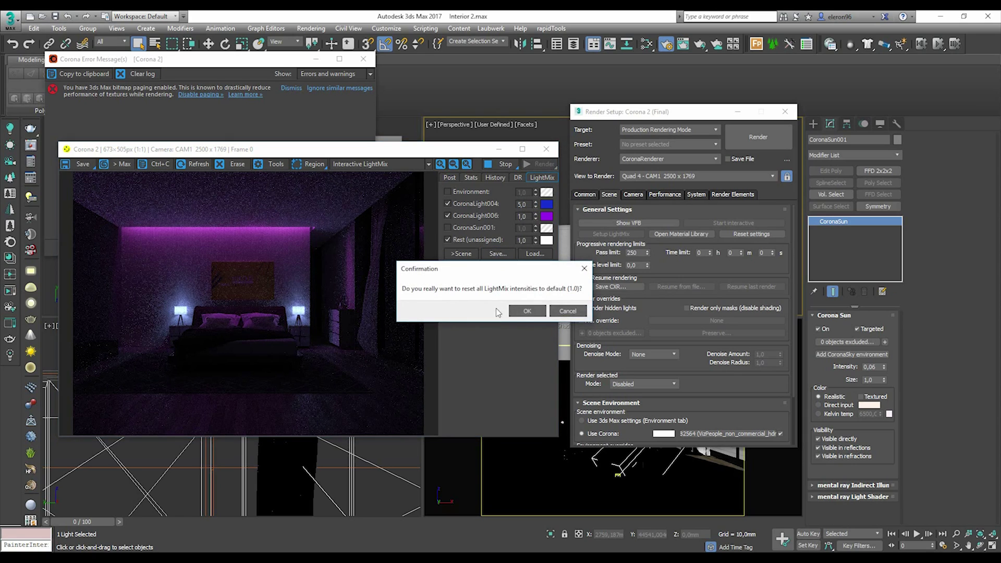
click(526, 312)
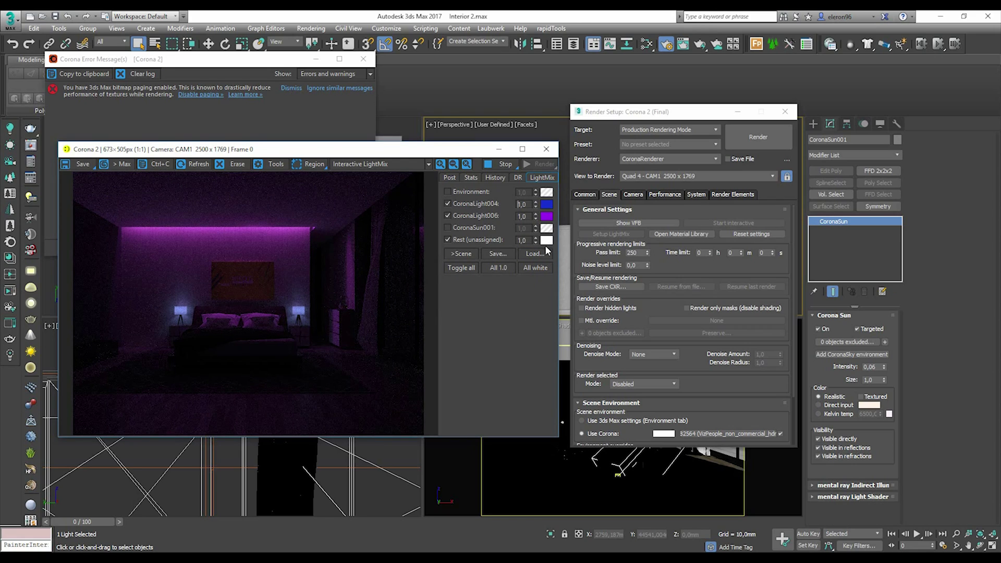
click(543, 270)
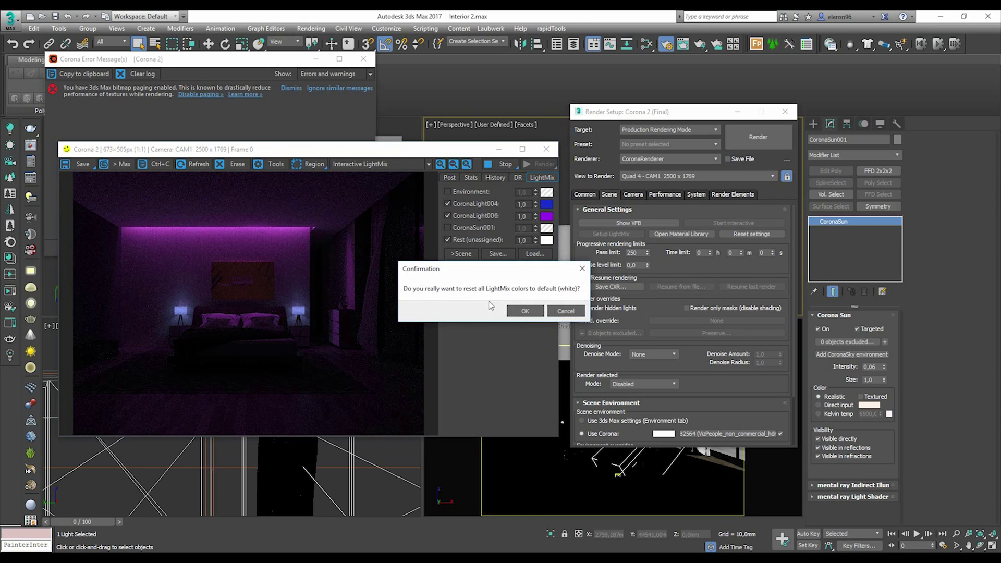
click(521, 311)
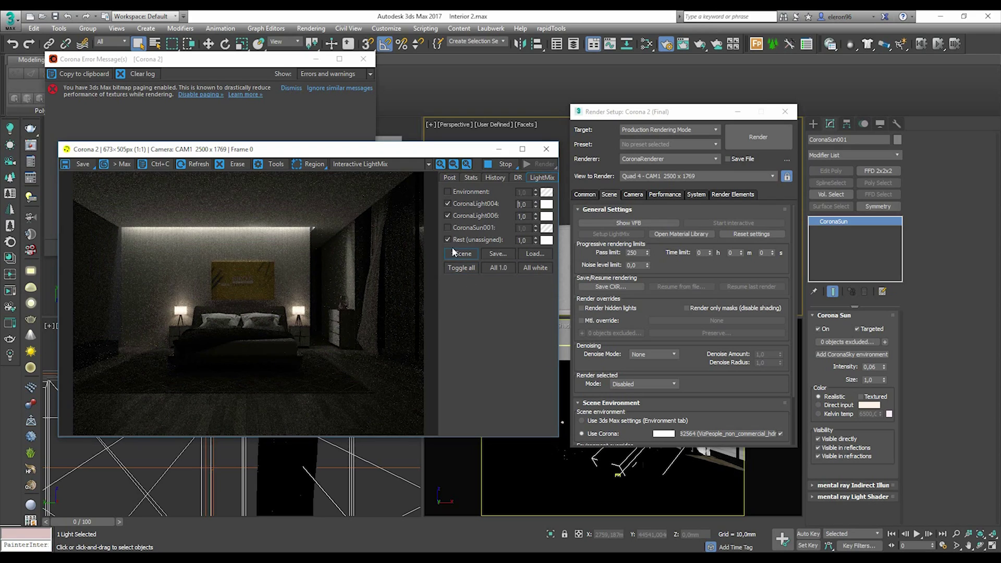
click(448, 227)
click(448, 192)
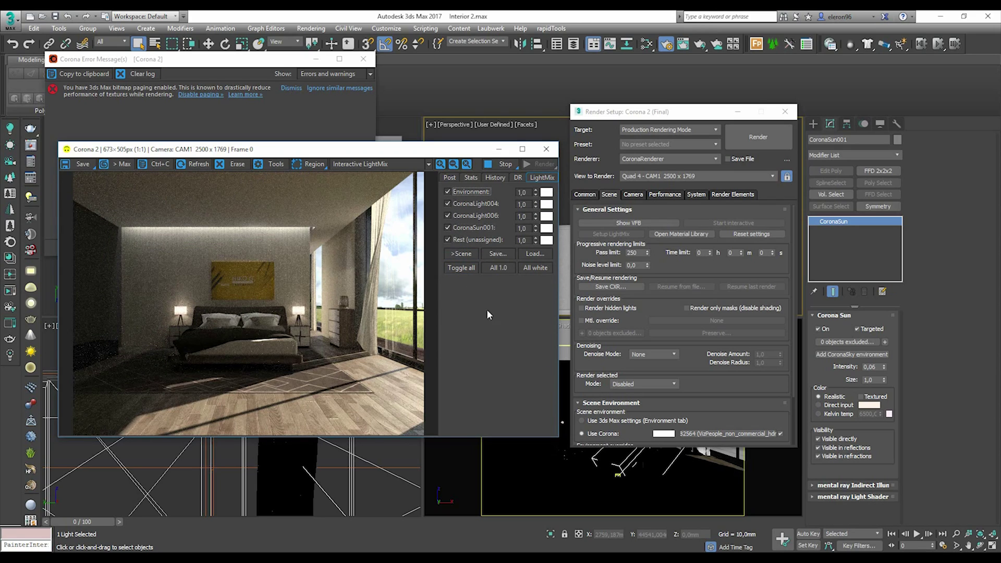